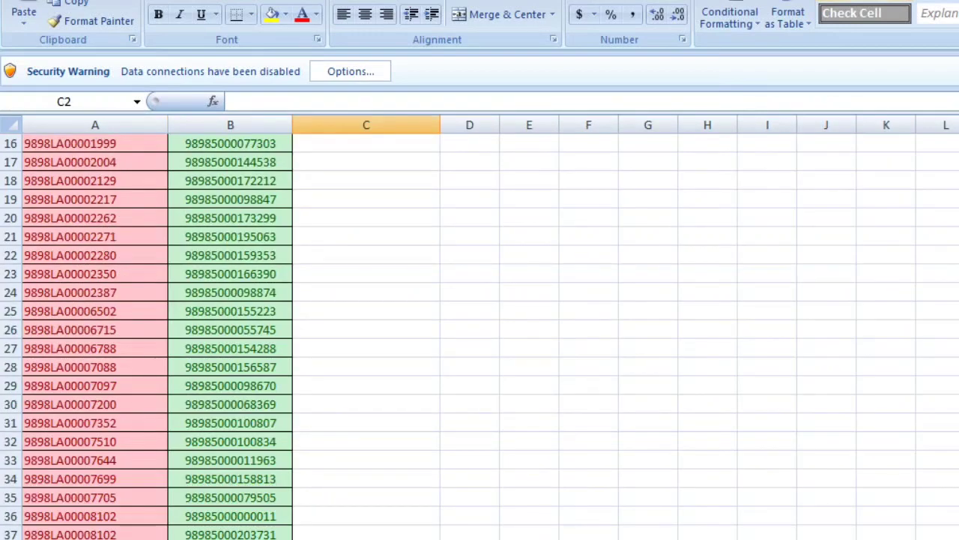
Start a VLOOKUP formula in cell C2 with the whole SAVING ACCOUNT column, B:B, as the lookup value.
{"action": "scroll", "coordinate": [480, 330], "scroll_direction": "up", "scroll_amount": 5}
{"action": "left_click", "coordinate": [366, 143]}
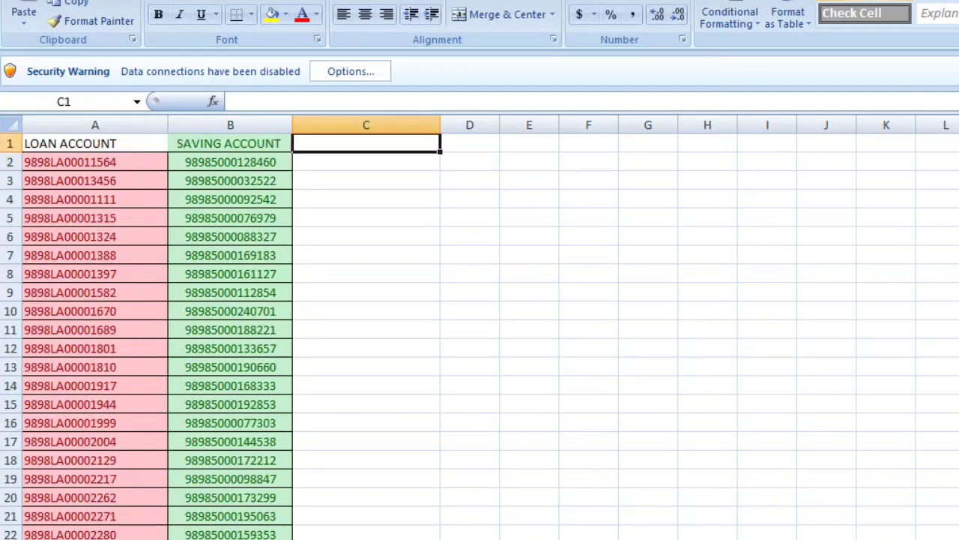
{"action": "double_click", "coordinate": [365, 143]}
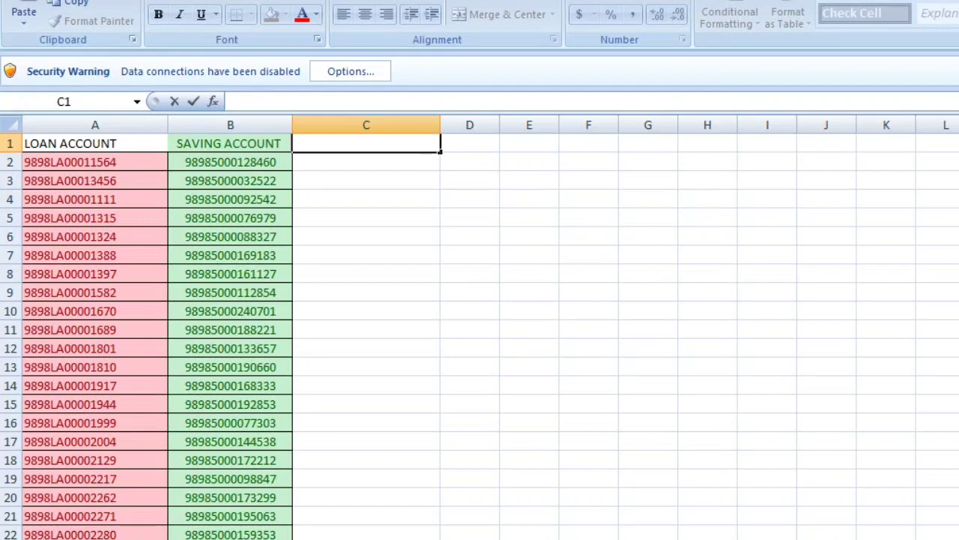
{"action": "key", "text": "Return"}
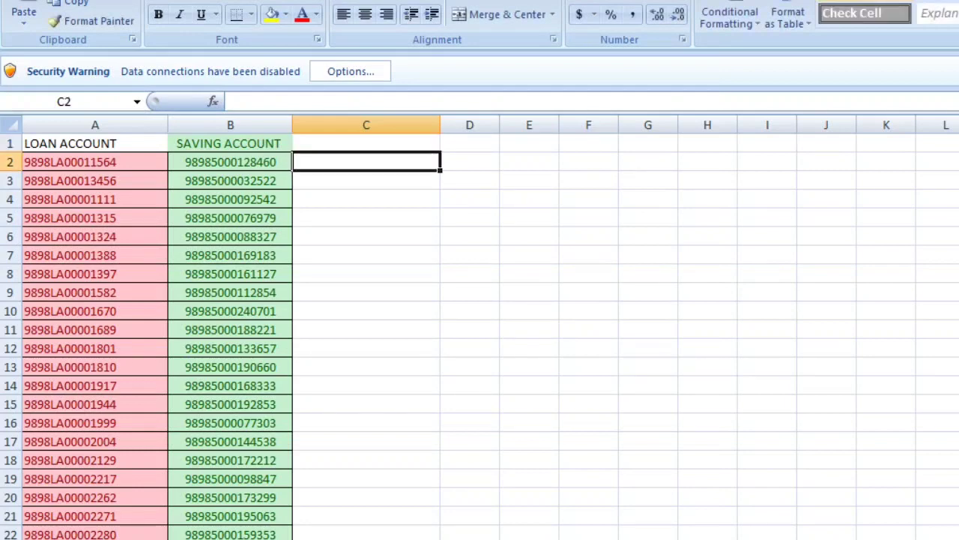
{"action": "key", "text": "F2"}
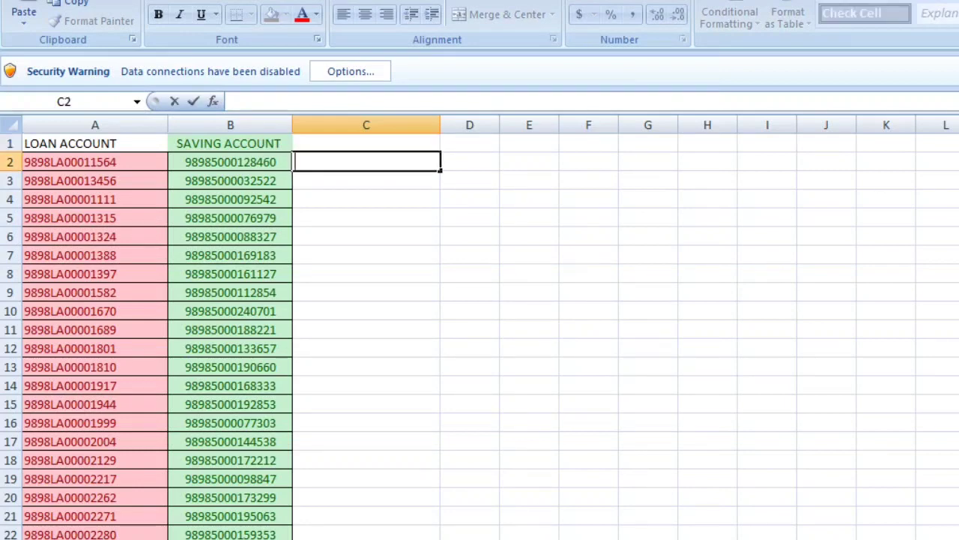
{"action": "type", "text": "="}
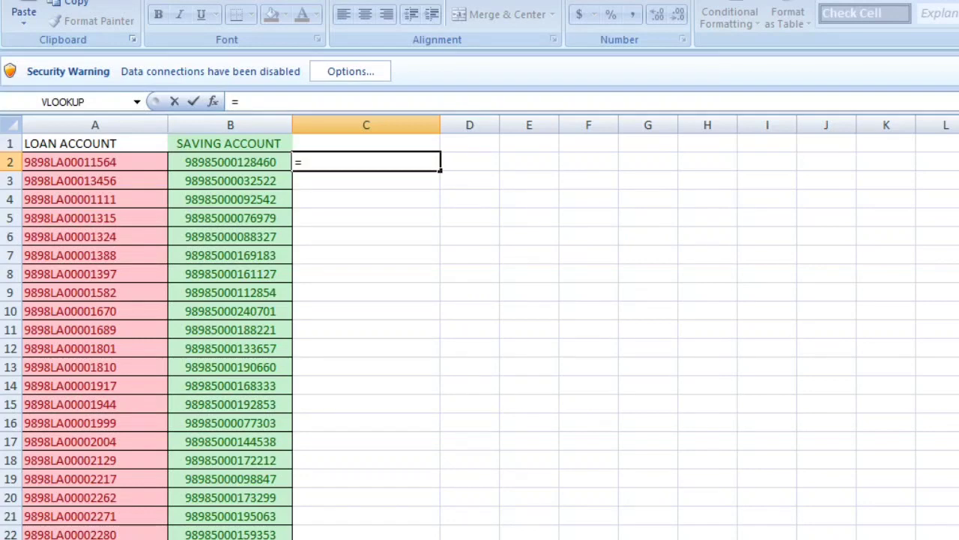
{"action": "type", "text": "vl"}
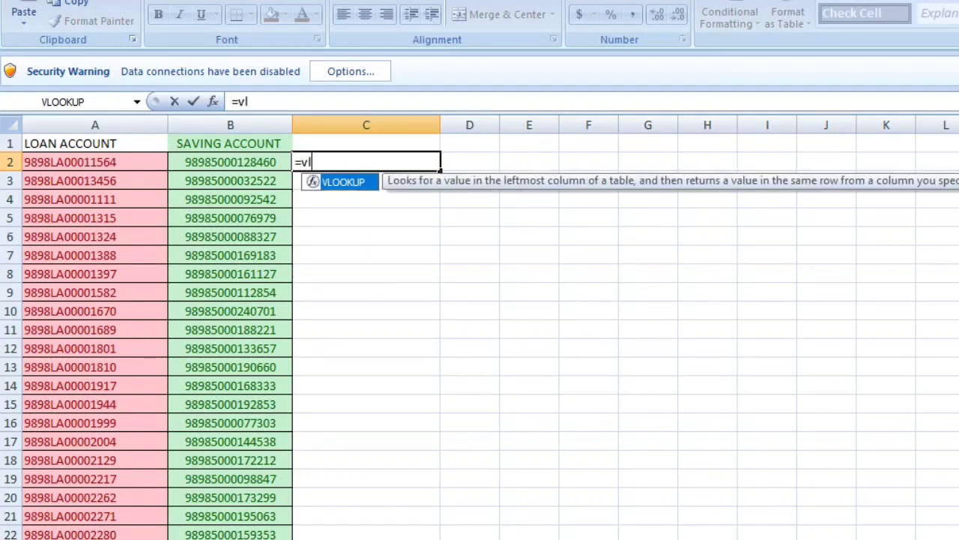
{"action": "type", "text": "ookup"}
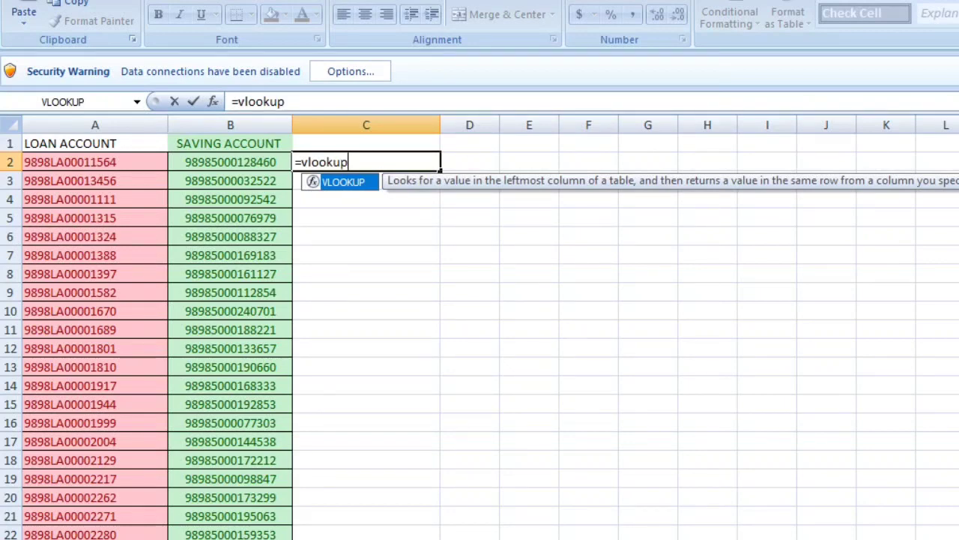
{"action": "type", "text": "("}
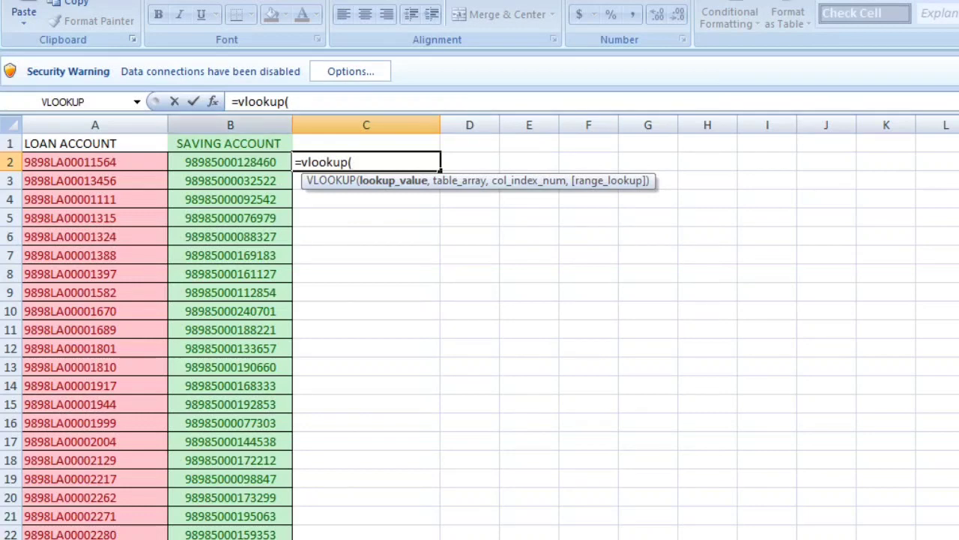
{"action": "left_click", "coordinate": [230, 125]}
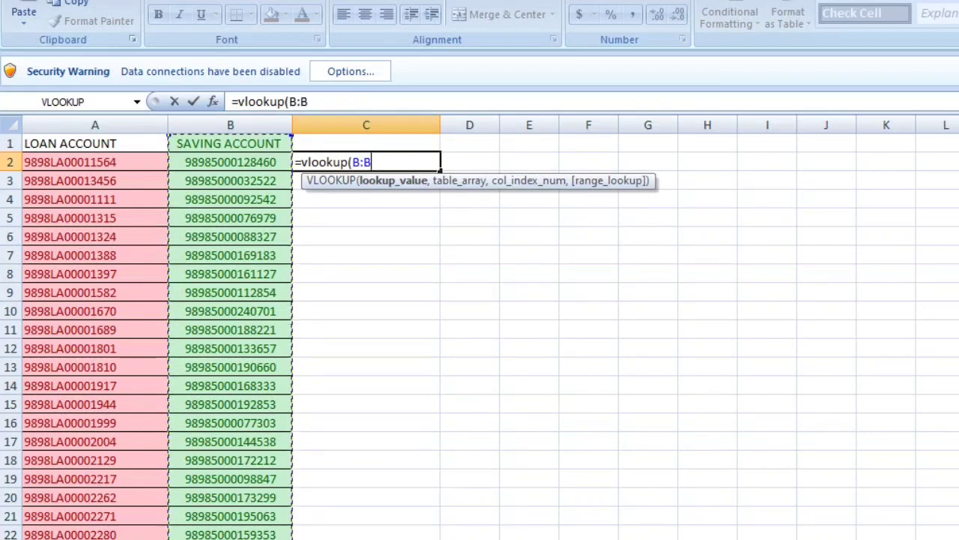
{"action": "type", "text": ","}
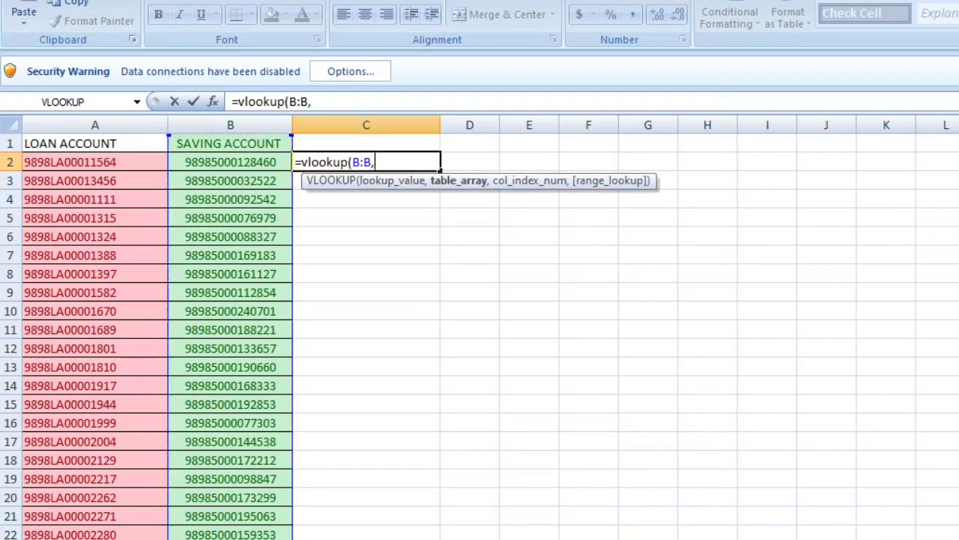
Complete the C2 VLOOKUP with Sheet1 columns A:B as table array, column index 2 and match type 0.
{"action": "key", "text": "ctrl+Page_Up"}
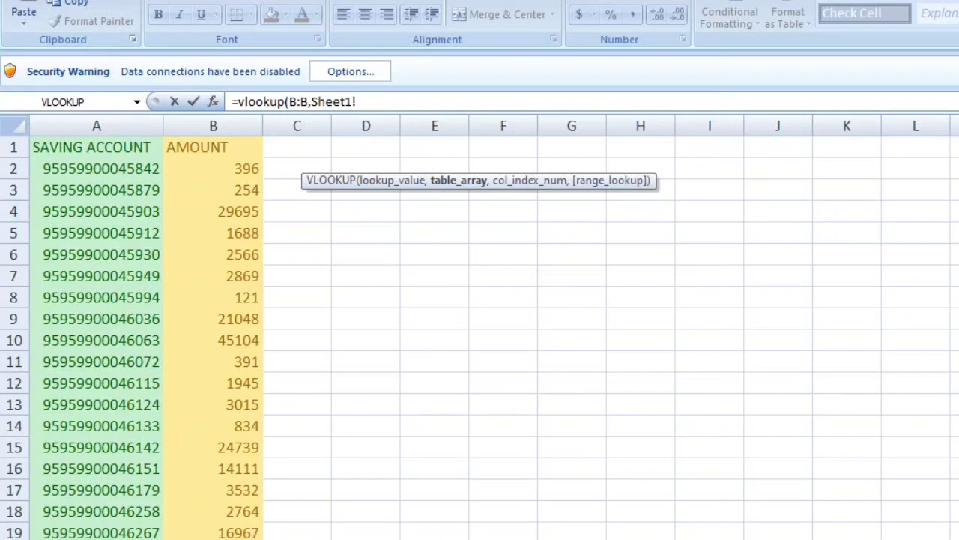
{"action": "left_click_drag", "start_coordinate": [96, 126], "coordinate": [259, 126]}
{"action": "scroll", "coordinate": [480, 337], "scroll_direction": "down", "scroll_amount": 5}
{"action": "scroll", "coordinate": [479, 337], "scroll_direction": "up", "scroll_amount": 3}
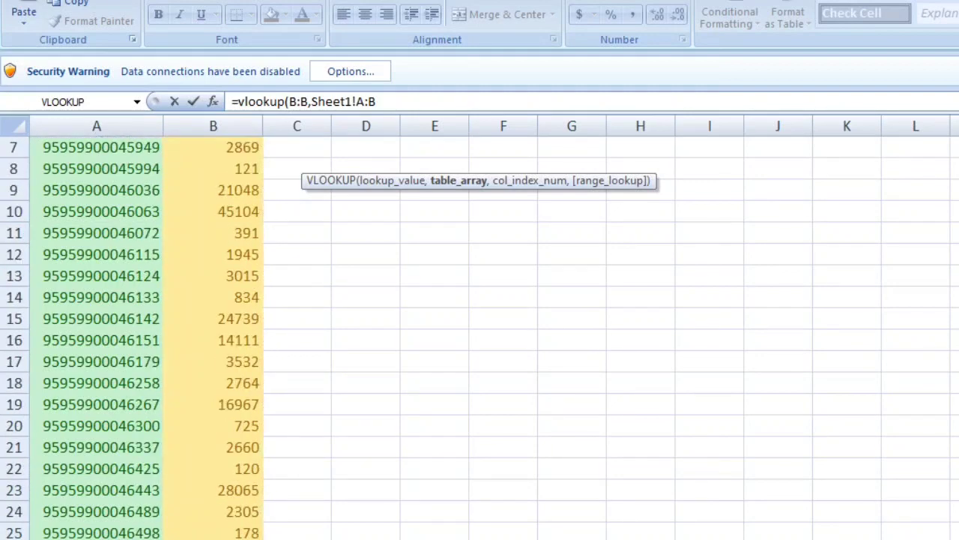
{"action": "scroll", "coordinate": [480, 338], "scroll_direction": "up", "scroll_amount": 2}
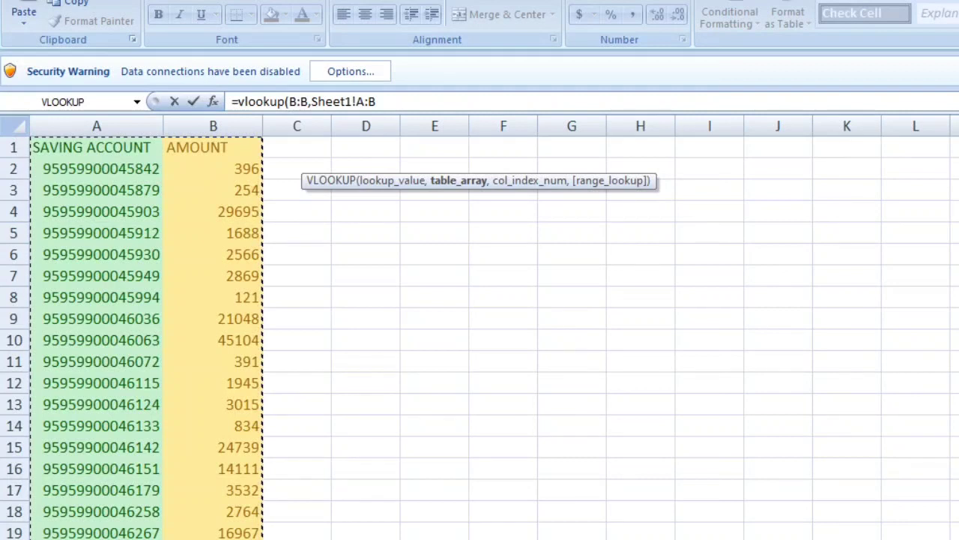
{"action": "type", "text": ","}
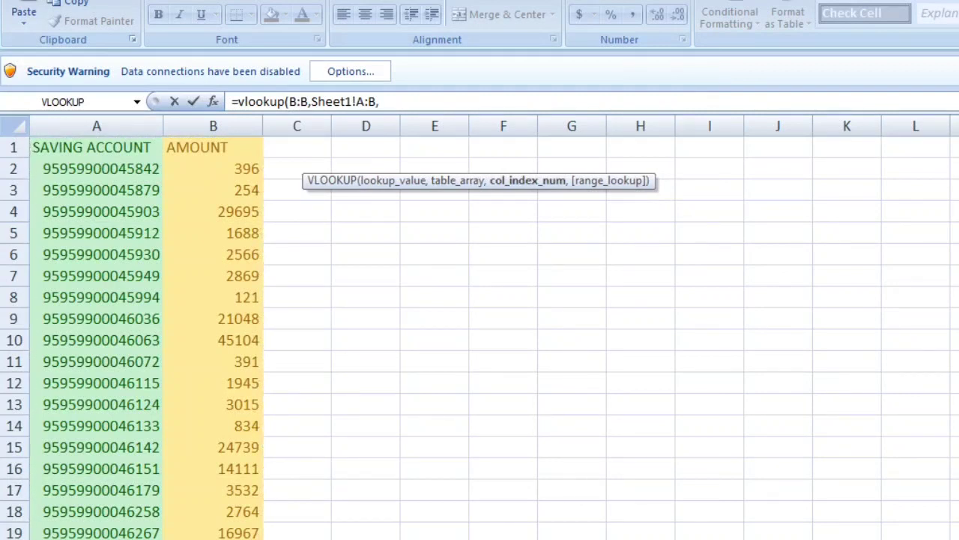
{"action": "type", "text": "2,"}
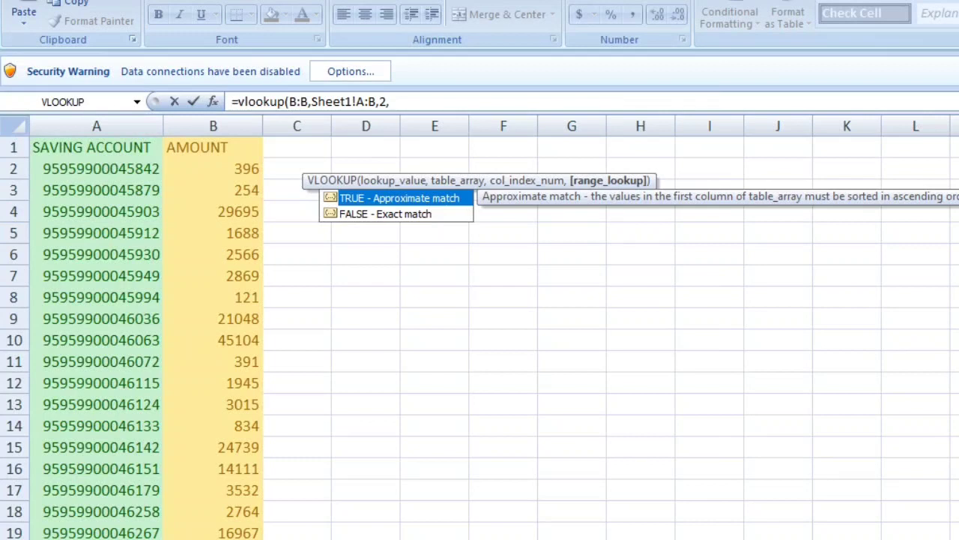
{"action": "type", "text": "0)"}
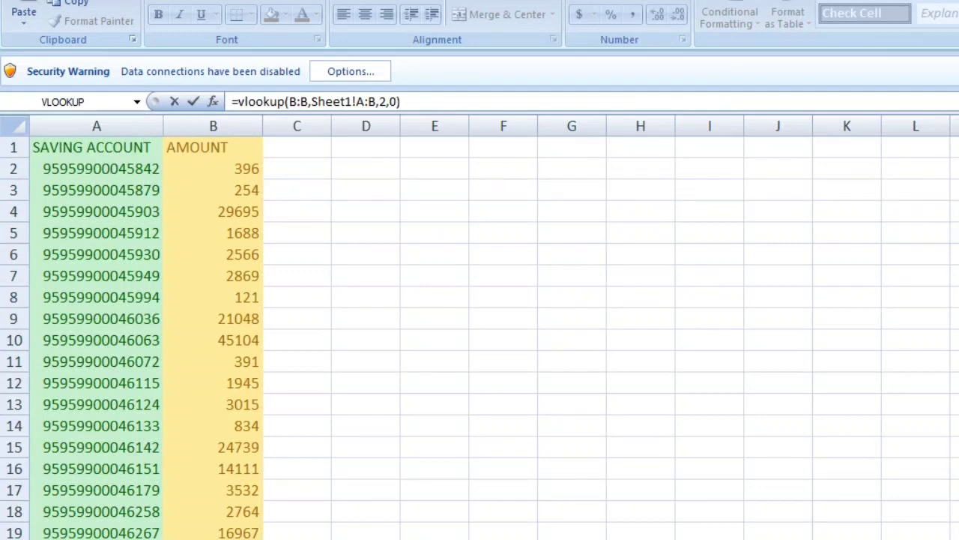
{"action": "key", "text": "Return"}
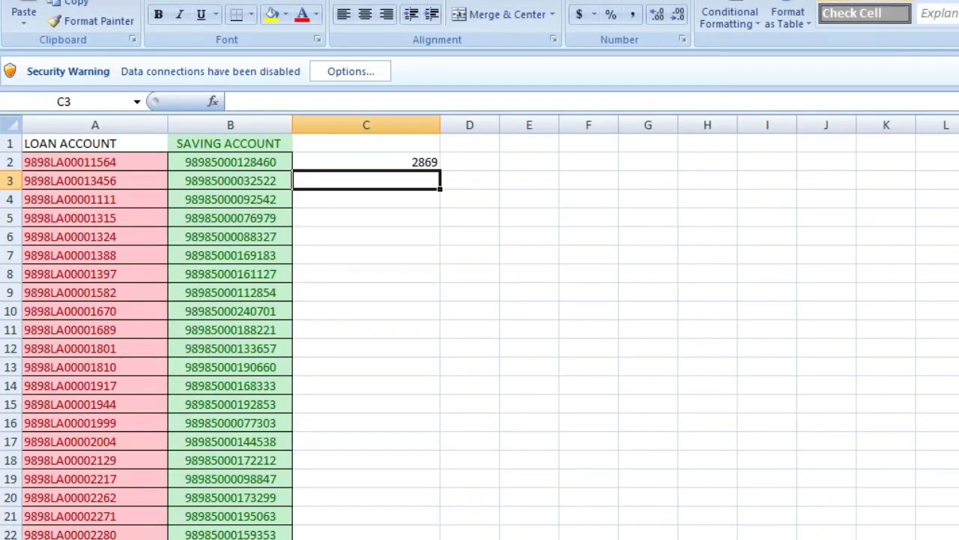
Make both ranges in the C2 formula absolute, giving =VLOOKUP($B:$B,Sheet1!$A:$B,2,0).
{"action": "left_click", "coordinate": [366, 162]}
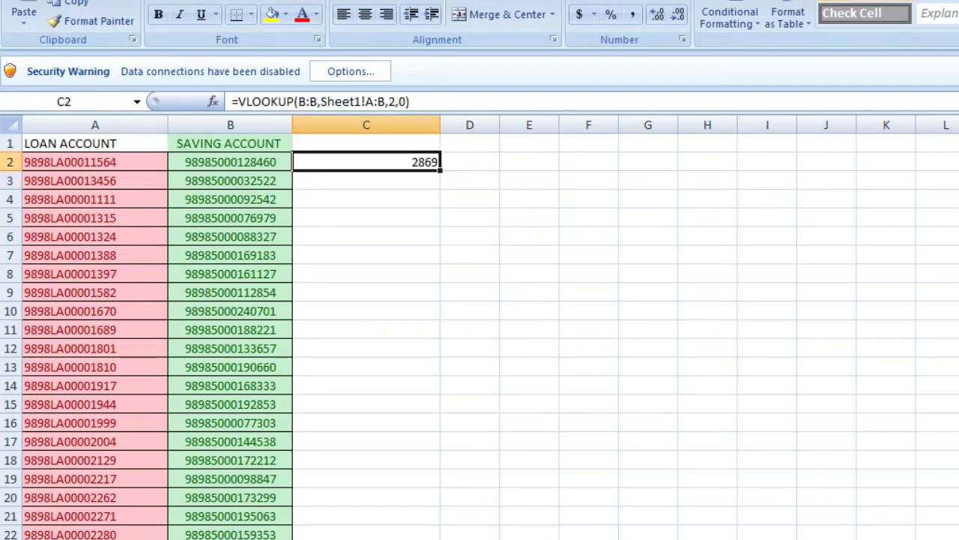
{"action": "key", "text": "F2"}
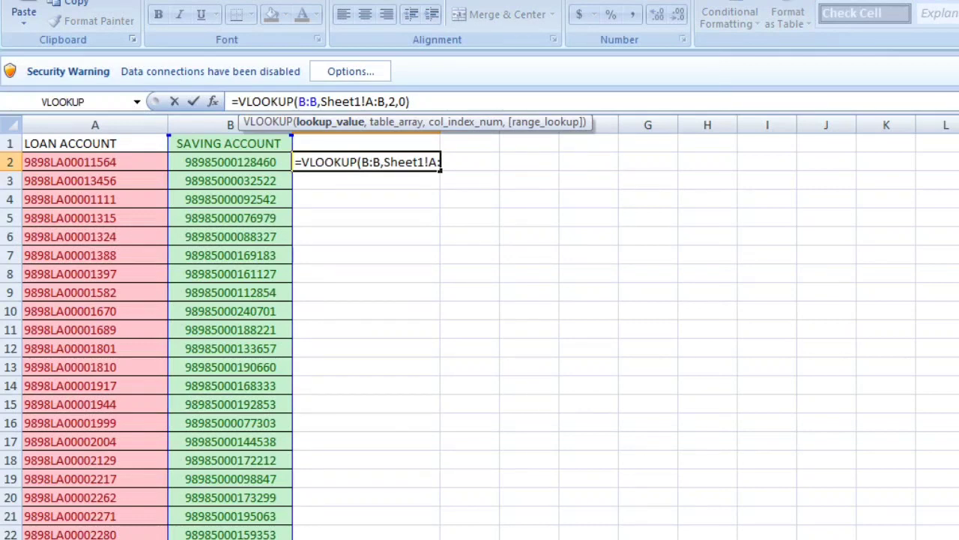
{"action": "key", "text": "F4"}
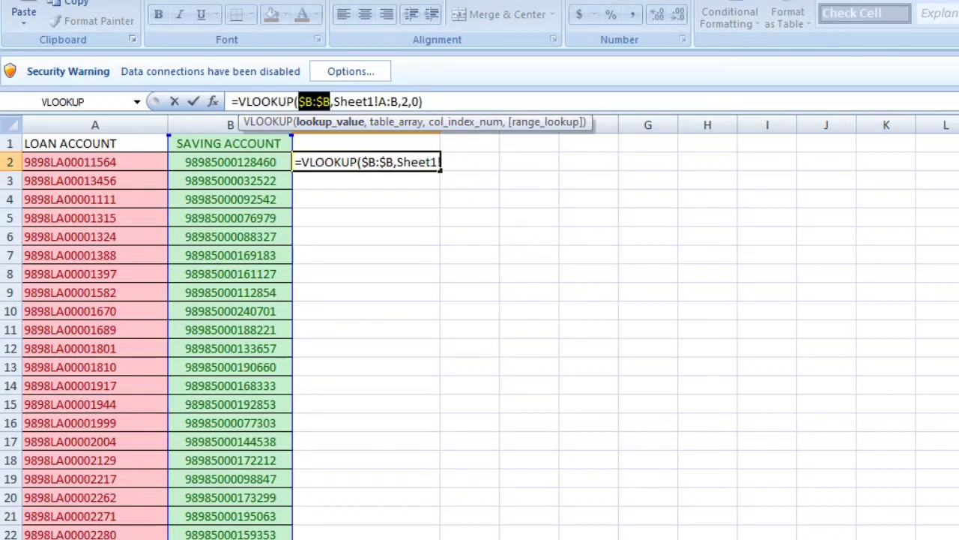
{"action": "left_click", "coordinate": [379, 101]}
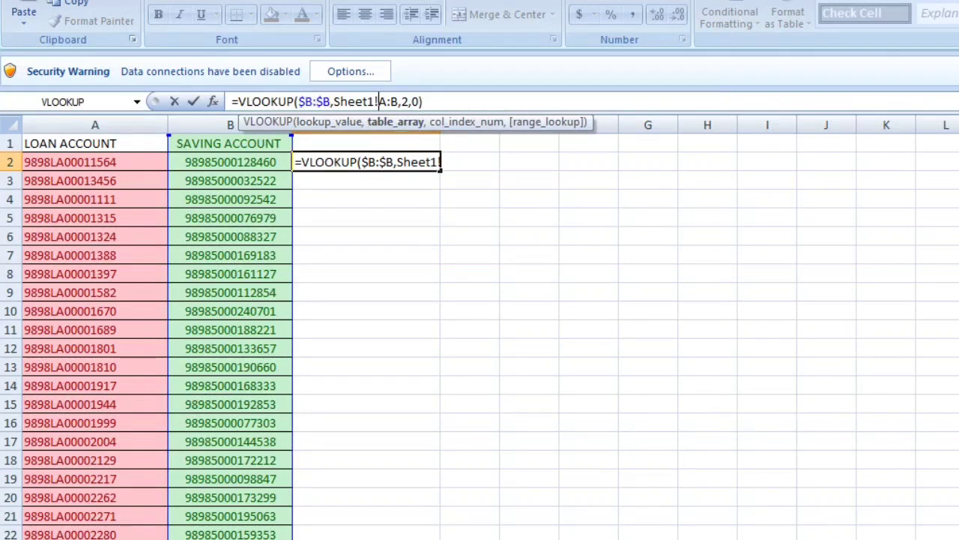
{"action": "key", "text": "F4"}
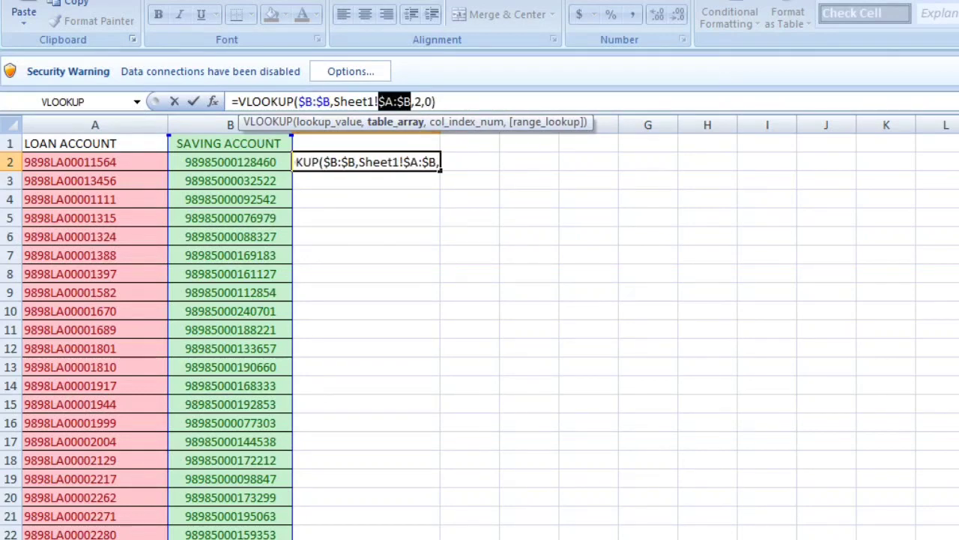
{"action": "key", "text": "Return"}
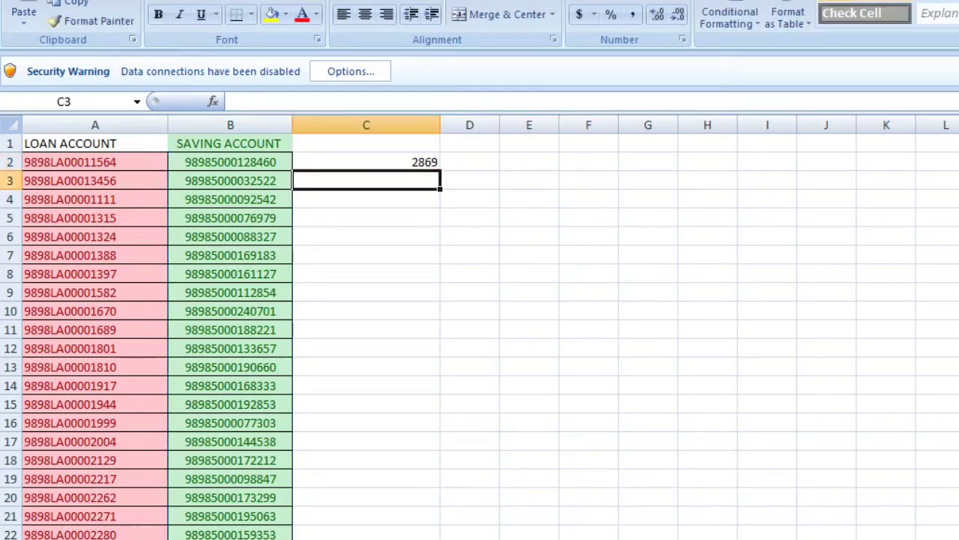
Fill the VLOOKUP formula from C2 down column C alongside the listed accounts.
{"action": "left_click", "coordinate": [366, 162]}
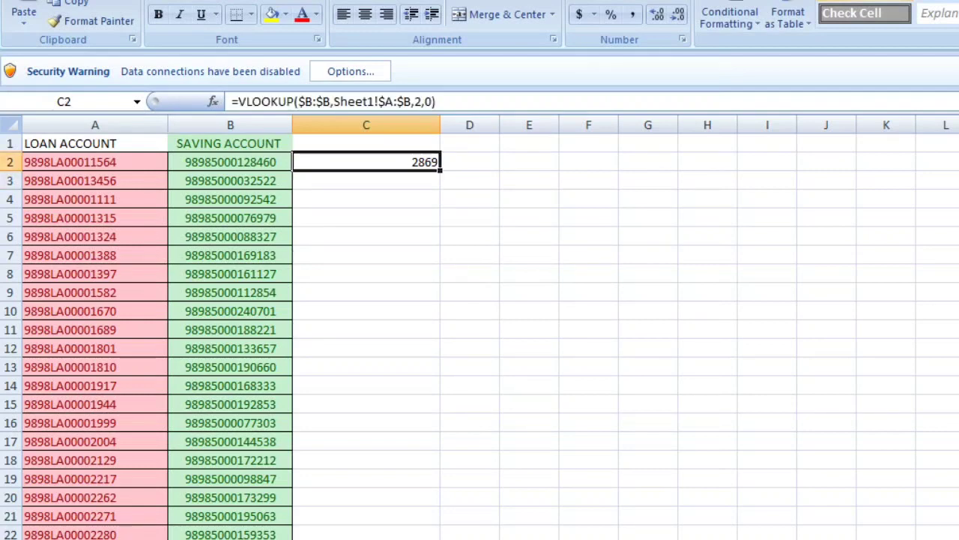
{"action": "left_click_drag", "start_coordinate": [440, 171], "coordinate": [440, 536]}
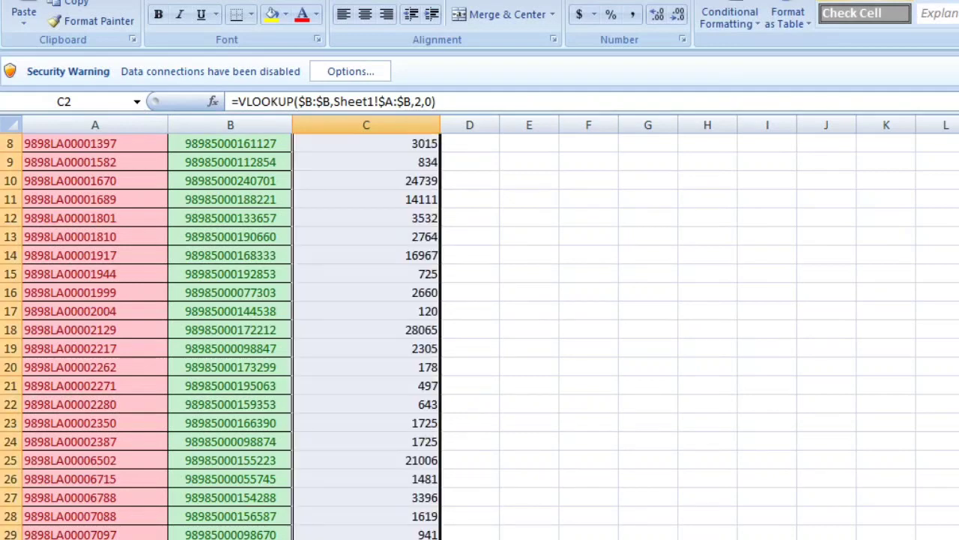
{"action": "scroll", "coordinate": [479, 330], "scroll_direction": "up", "scroll_amount": 3}
{"action": "left_click", "coordinate": [588, 217]}
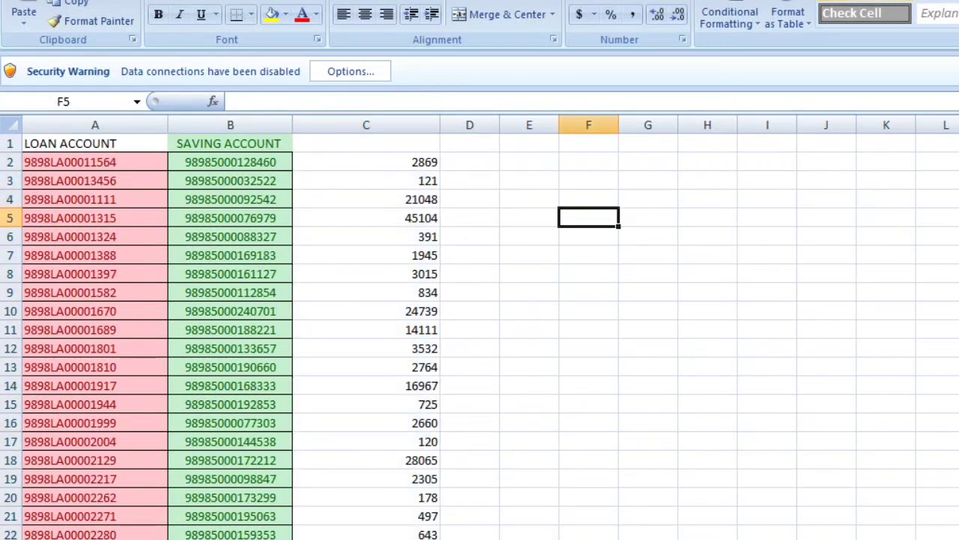
{"action": "key", "text": "ctrl+Page_Down"}
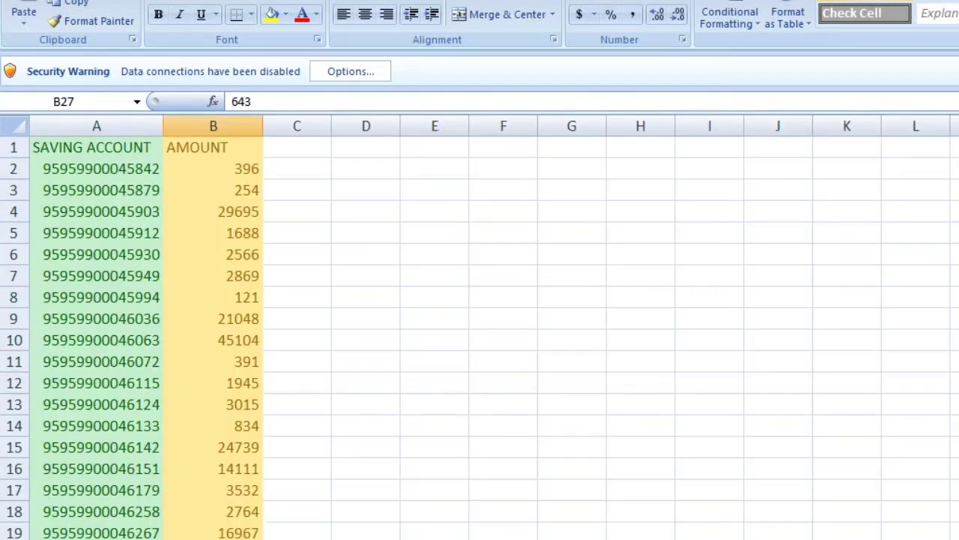
{"action": "key", "text": "Left"}
{"action": "key", "text": "ctrl+Down"}
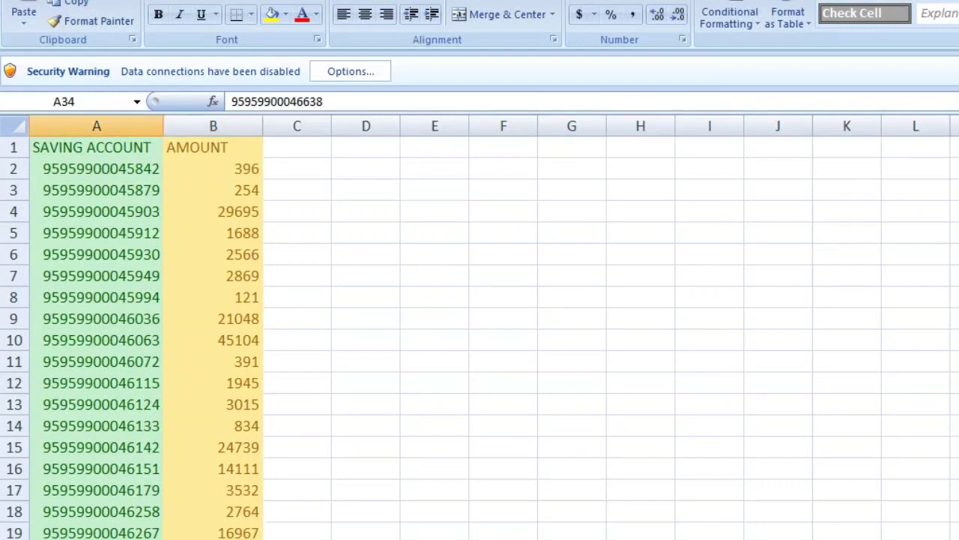
{"action": "key", "text": "ctrl+Page_Up"}
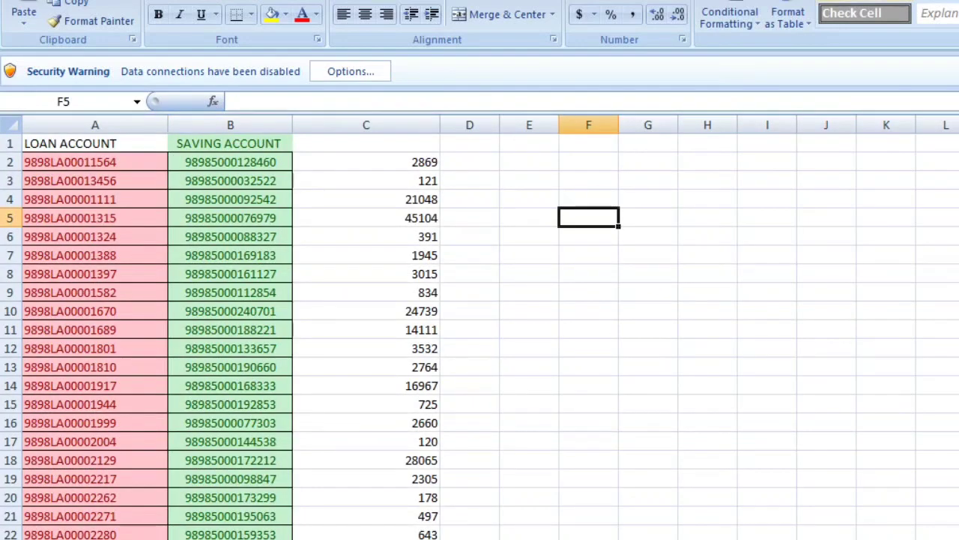
Copy the saving account number from B20 and find it in the sheet listing saving accounts and amounts.
{"action": "left_click", "coordinate": [230, 496]}
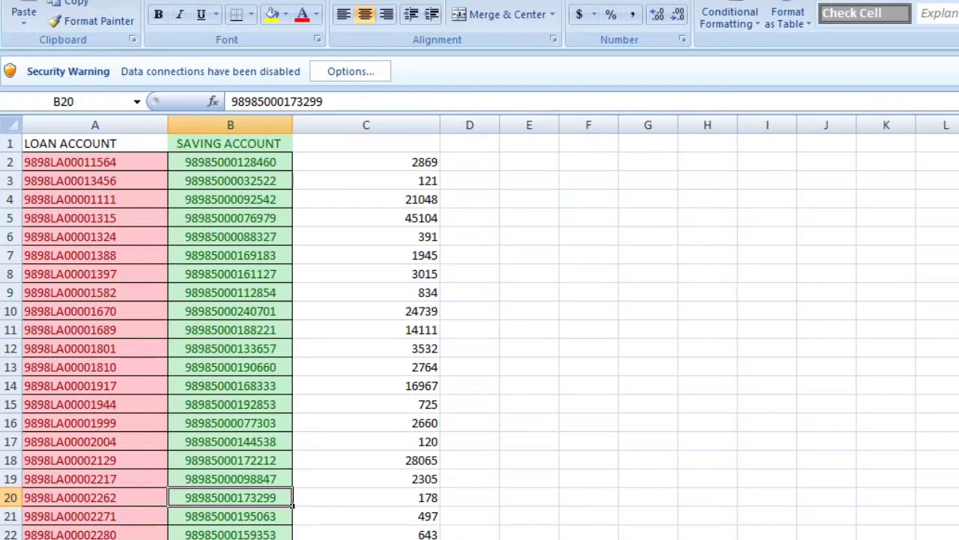
{"action": "key", "text": "ctrl+c"}
{"action": "key", "text": "ctrl+Page_Down"}
{"action": "key", "text": "ctrl+g"}
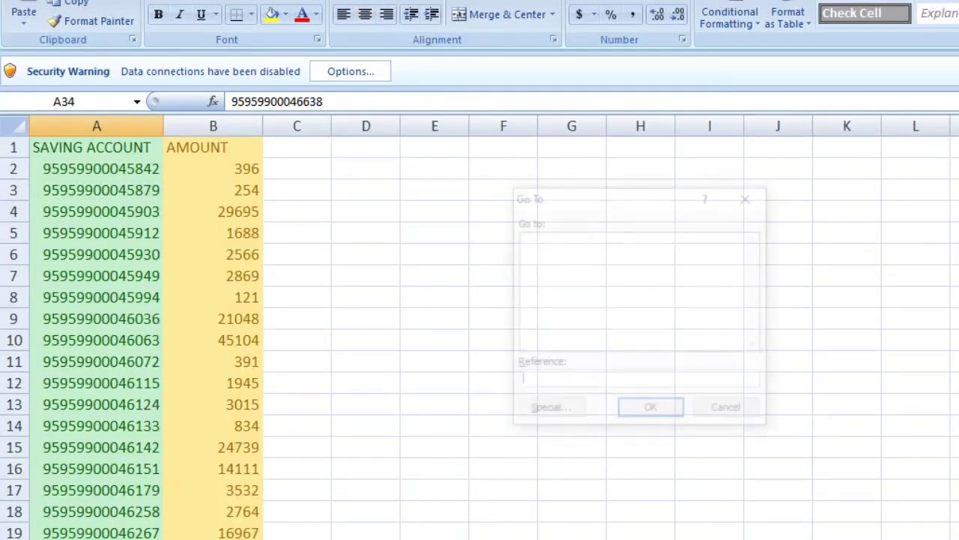
{"action": "key", "text": "Tab"}
{"action": "key", "text": "Return"}
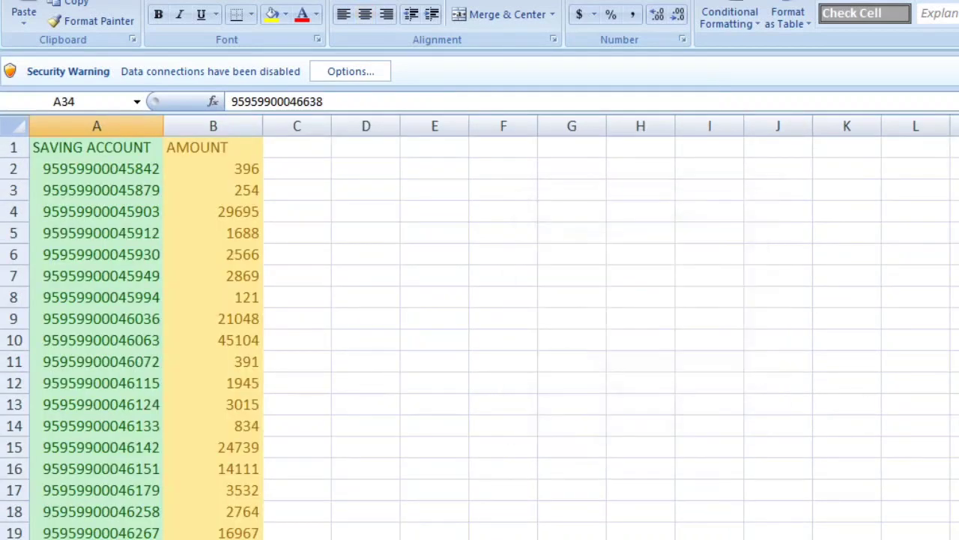
{"action": "key", "text": "ctrl+f"}
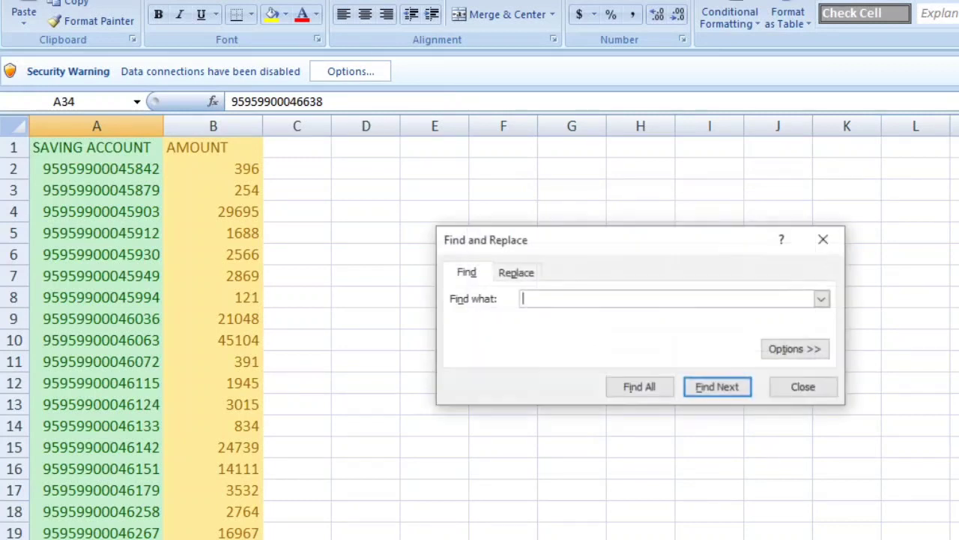
{"action": "key", "text": "ctrl+v"}
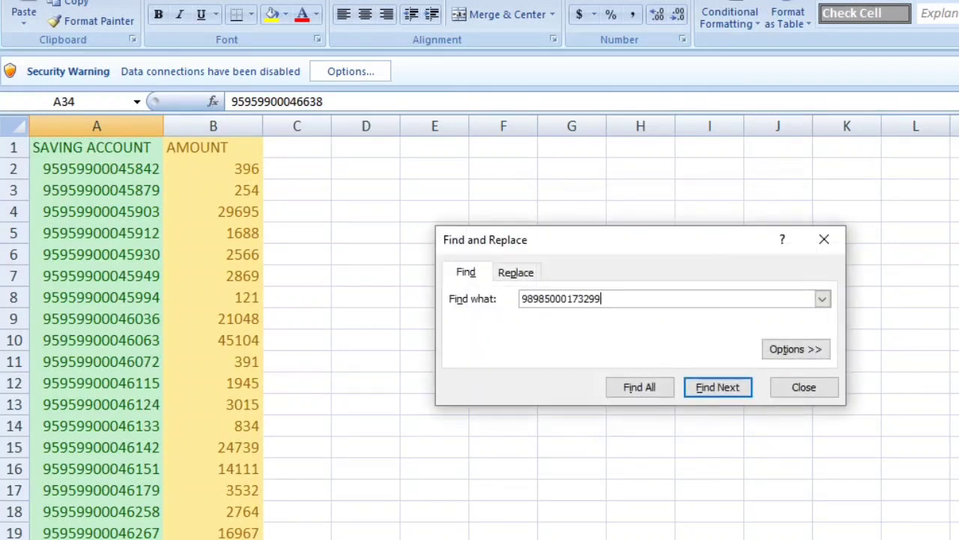
{"action": "key", "text": "Return"}
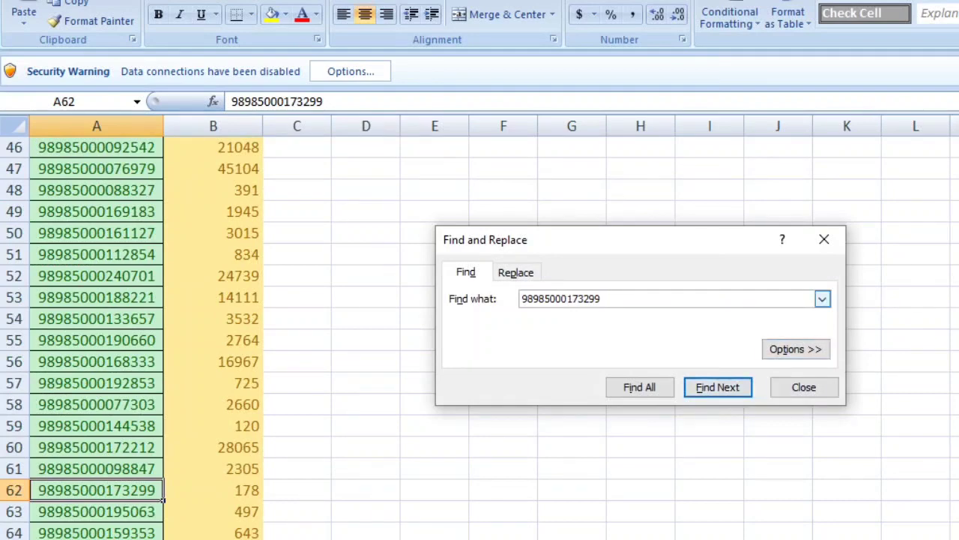
Close the search and apply the red-on-pink cell style to the matching saving account and amount in A62:B62.
{"action": "left_click", "coordinate": [823, 239]}
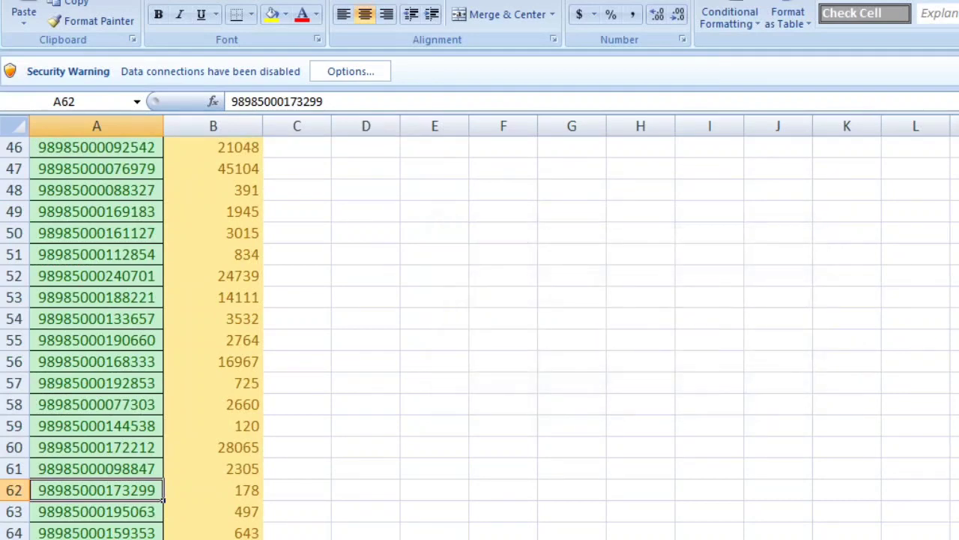
{"action": "left_click_drag", "start_coordinate": [112, 489], "coordinate": [217, 490]}
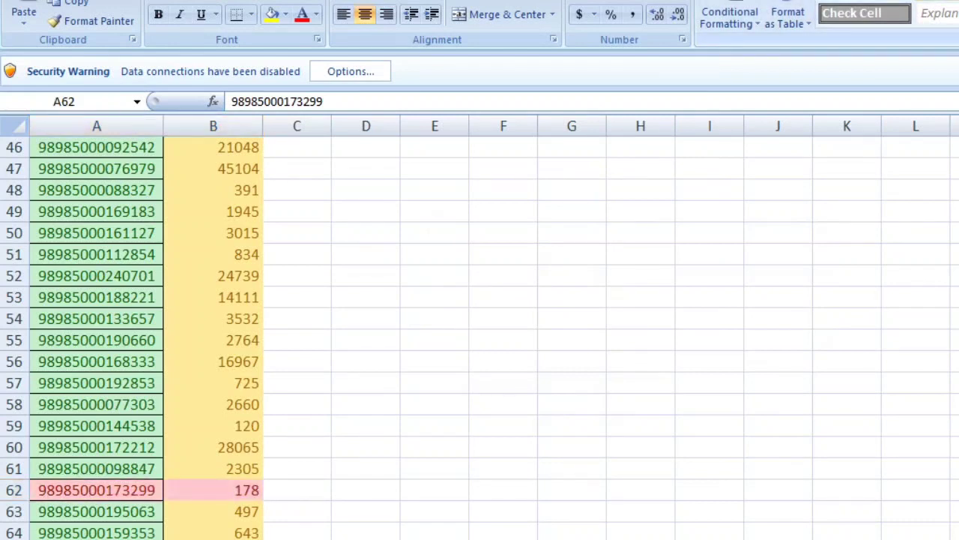
{"action": "left_click", "coordinate": [954, 2]}
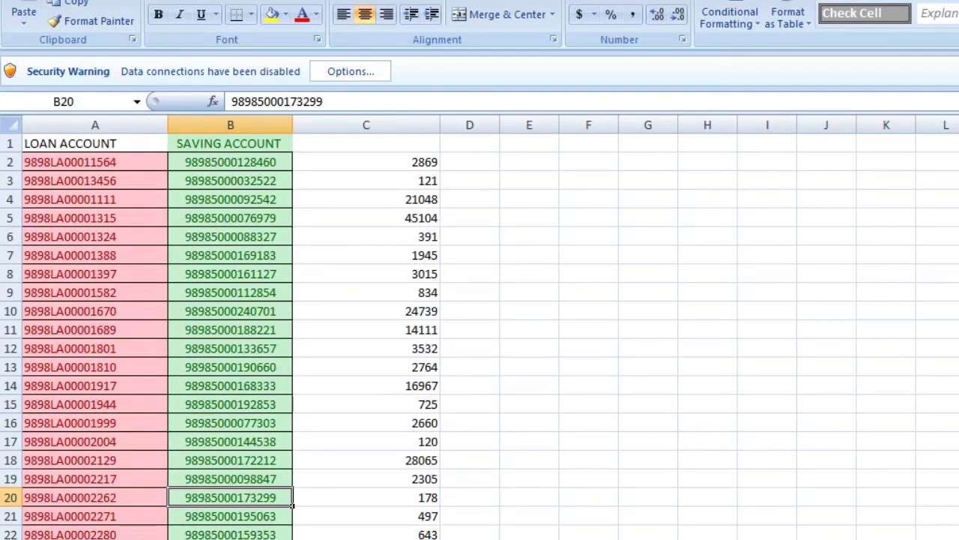
Apply the yellow cell style to A20:C20 and compare that row with highlighted row 62 in the saving account sheet.
{"action": "left_click_drag", "start_coordinate": [95, 497], "coordinate": [365, 497]}
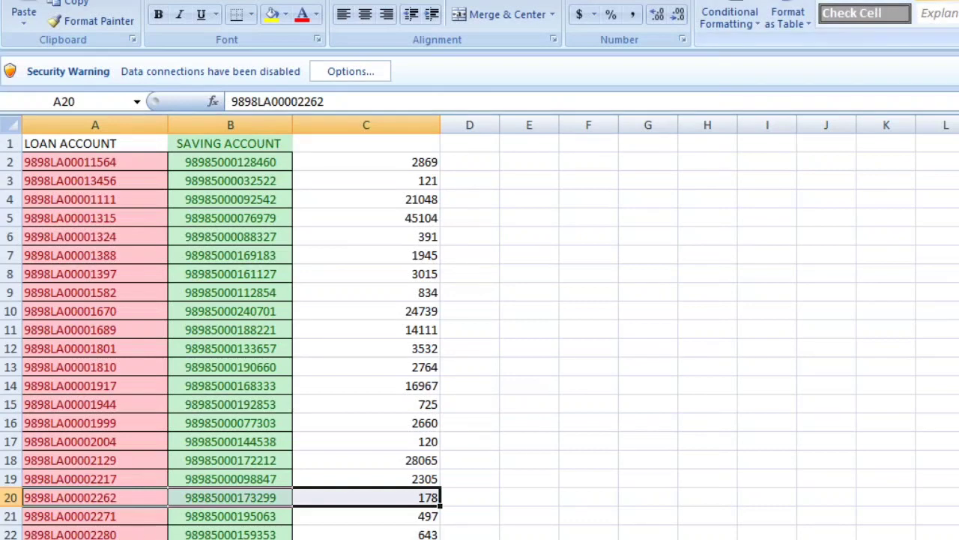
{"action": "left_click", "coordinate": [956, 2]}
{"action": "left_click", "coordinate": [470, 533]}
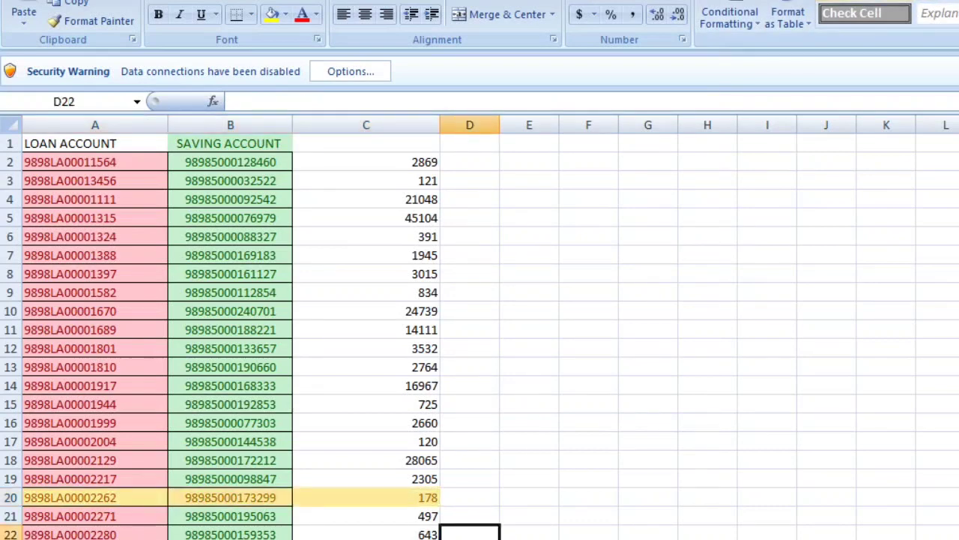
{"action": "key", "text": "ctrl+Page_Down"}
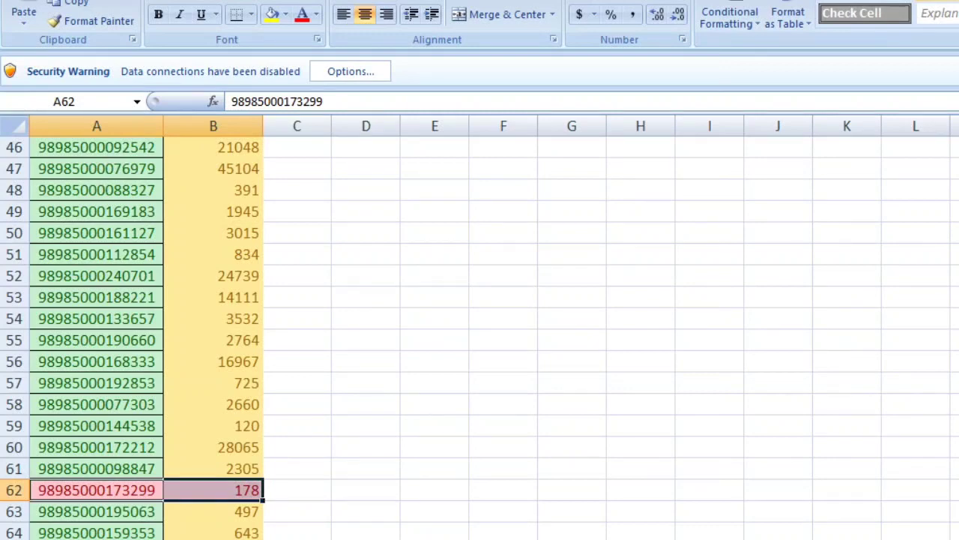
{"action": "key", "text": "ctrl+Page_Up"}
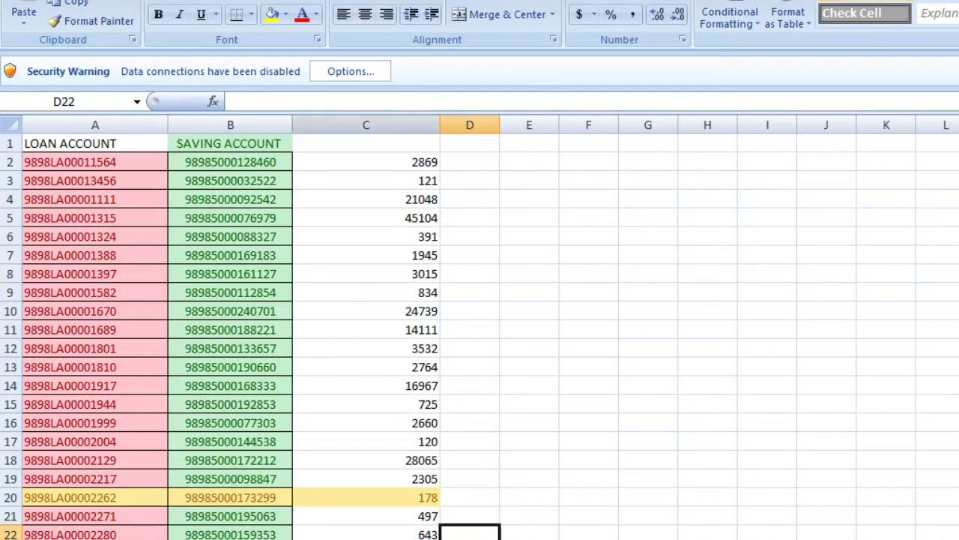
Delete column C with the lookup results and widen the empty column C.
{"action": "left_click", "coordinate": [397, 125]}
{"action": "right_click", "coordinate": [397, 125]}
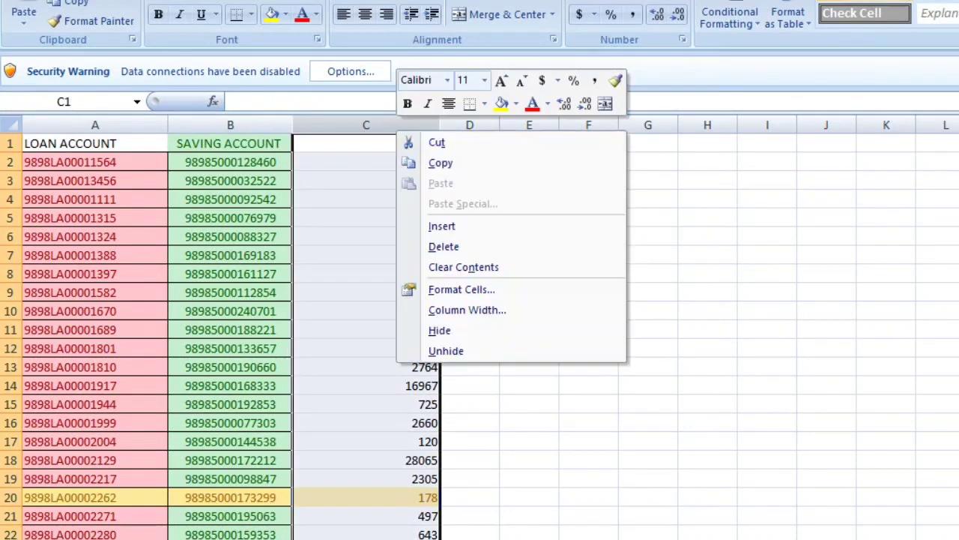
{"action": "left_click", "coordinate": [443, 246]}
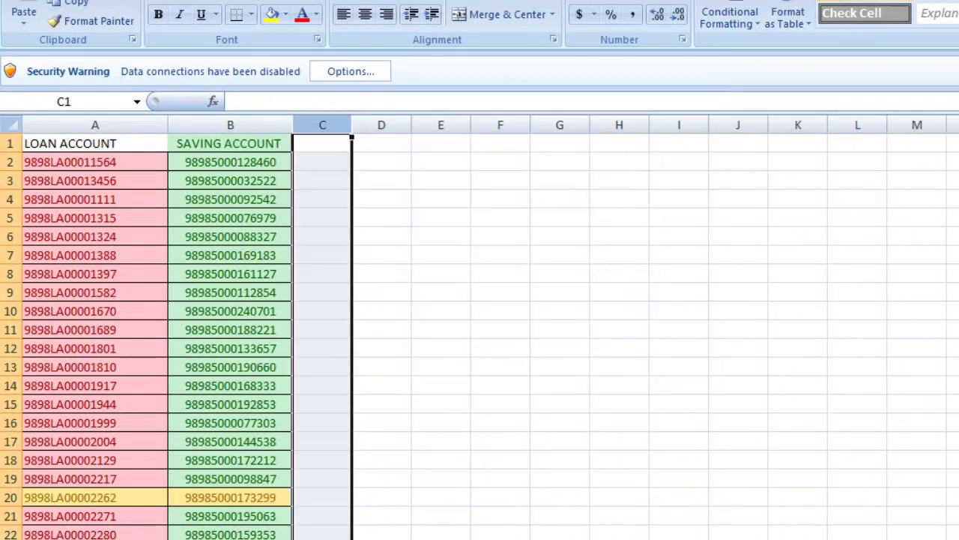
{"action": "left_click_drag", "start_coordinate": [351, 125], "coordinate": [490, 125]}
Begin a VLOOKUP formula in C2 with the whole saving account column B:B as lookup value.
{"action": "double_click", "coordinate": [389, 162]}
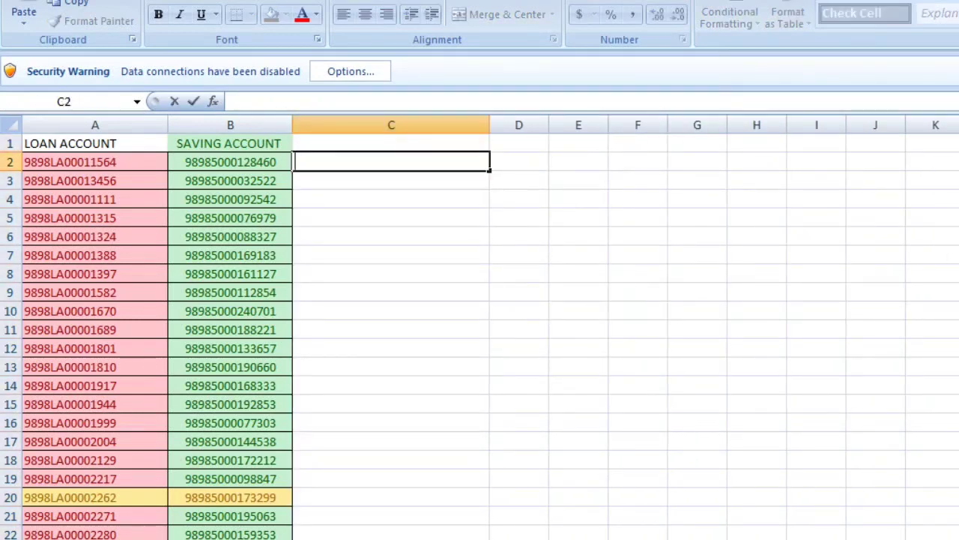
{"action": "type", "text": "="}
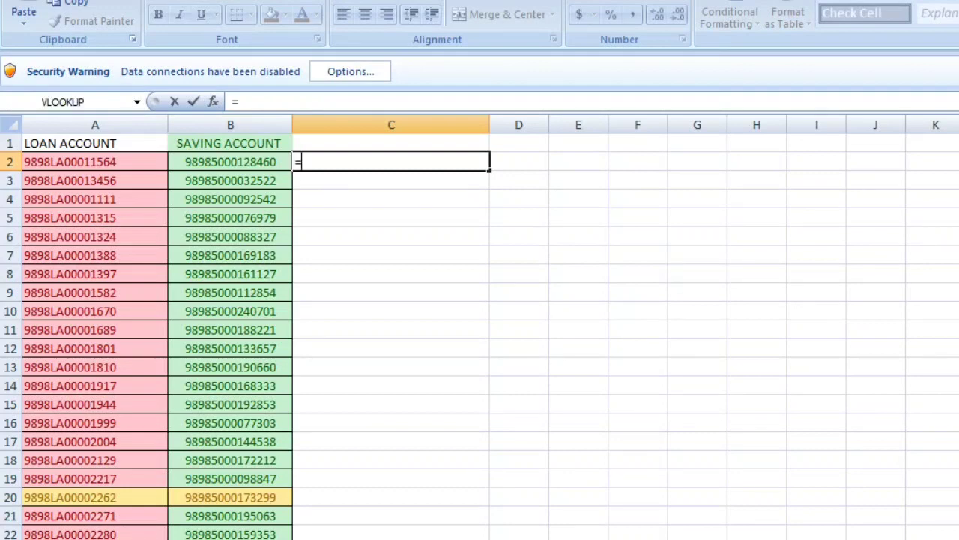
{"action": "type", "text": "vloo"}
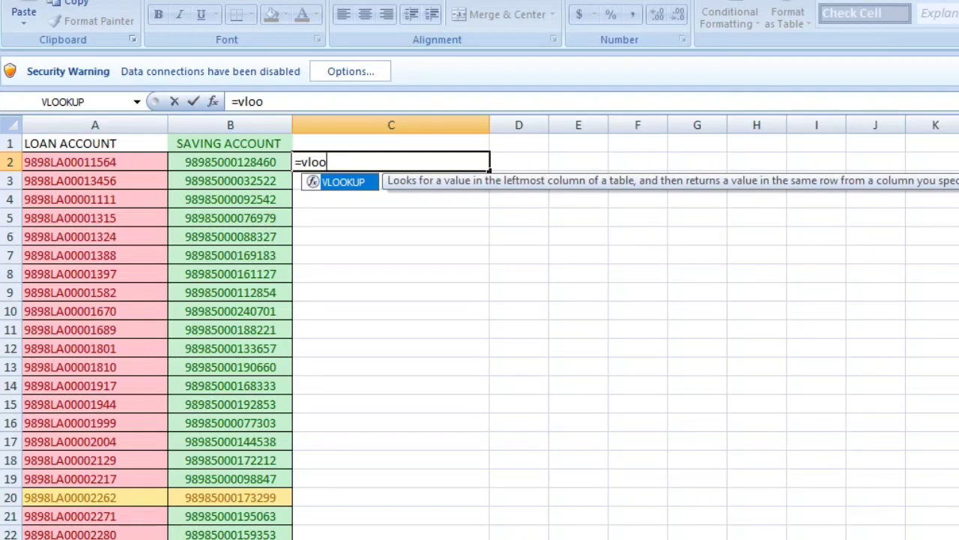
{"action": "type", "text": "kup("}
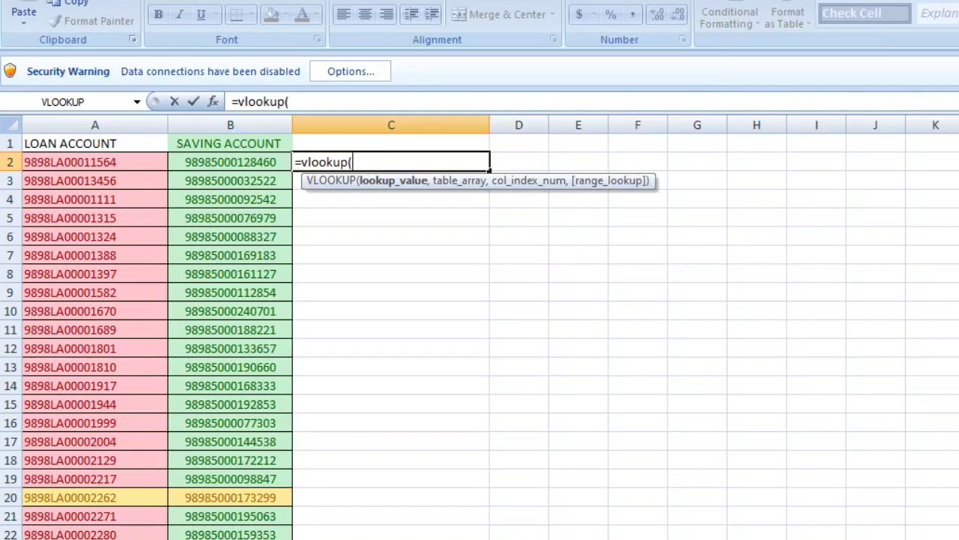
{"action": "left_click", "coordinate": [230, 125]}
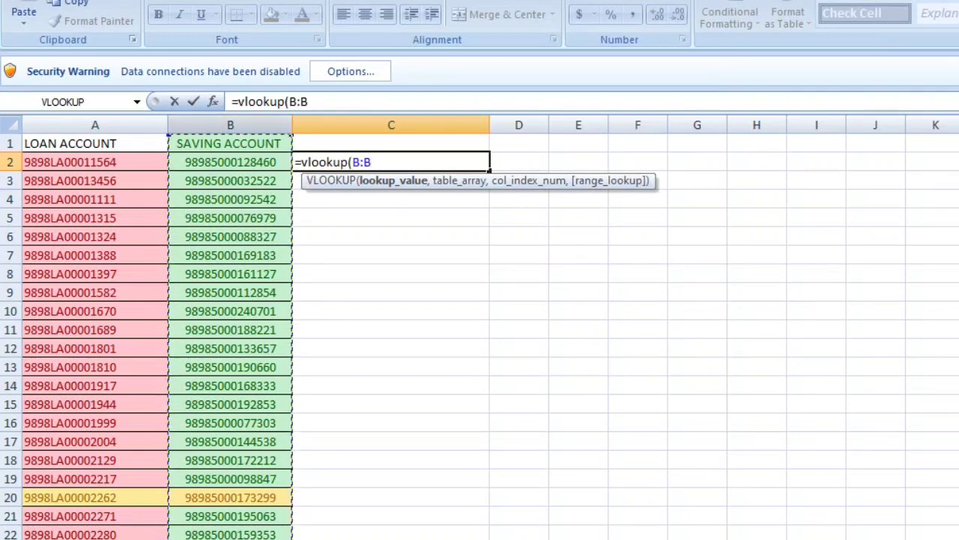
{"action": "type", "text": ","}
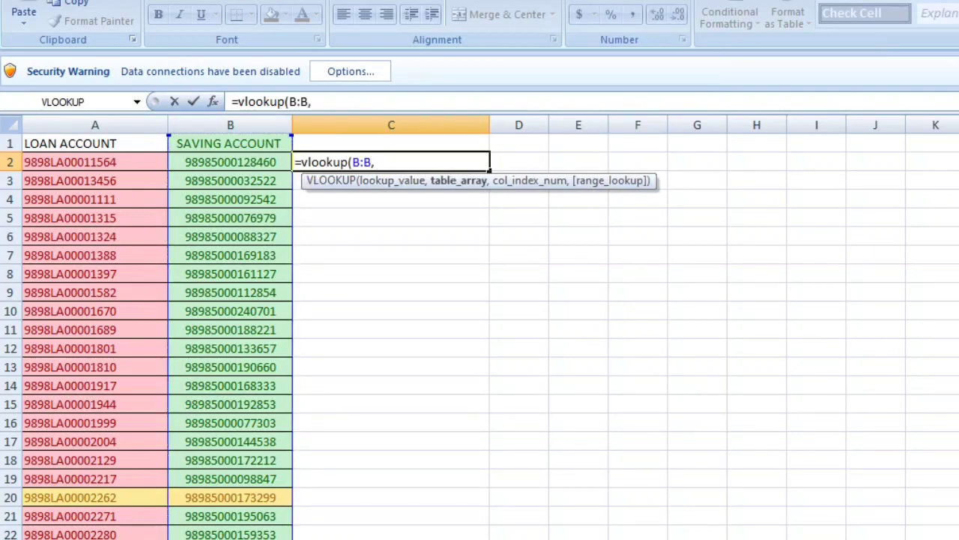
Finish the C2 formula as =VLOOKUP(B:B,Sheet1!A:B,2,0), taking the table array from Sheet1.
{"action": "key", "text": "ctrl+Page_Up"}
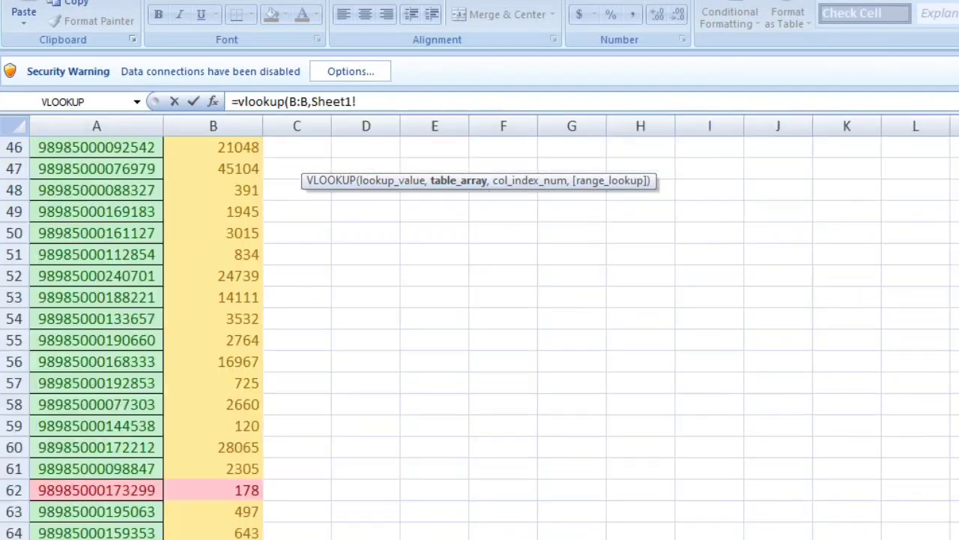
{"action": "left_click_drag", "start_coordinate": [96, 126], "coordinate": [213, 125]}
{"action": "scroll", "coordinate": [480, 330], "scroll_direction": "up", "scroll_amount": 14}
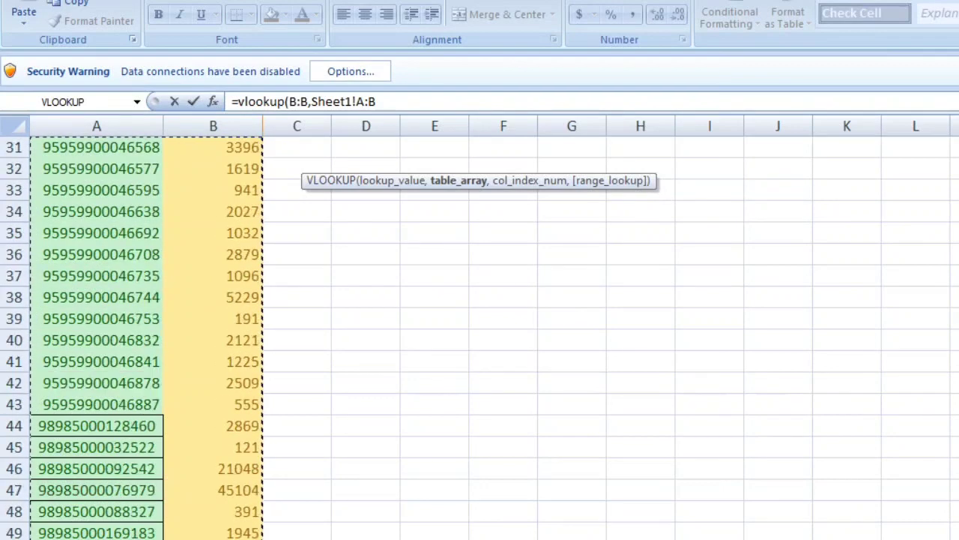
{"action": "scroll", "coordinate": [480, 329], "scroll_direction": "up", "scroll_amount": 1}
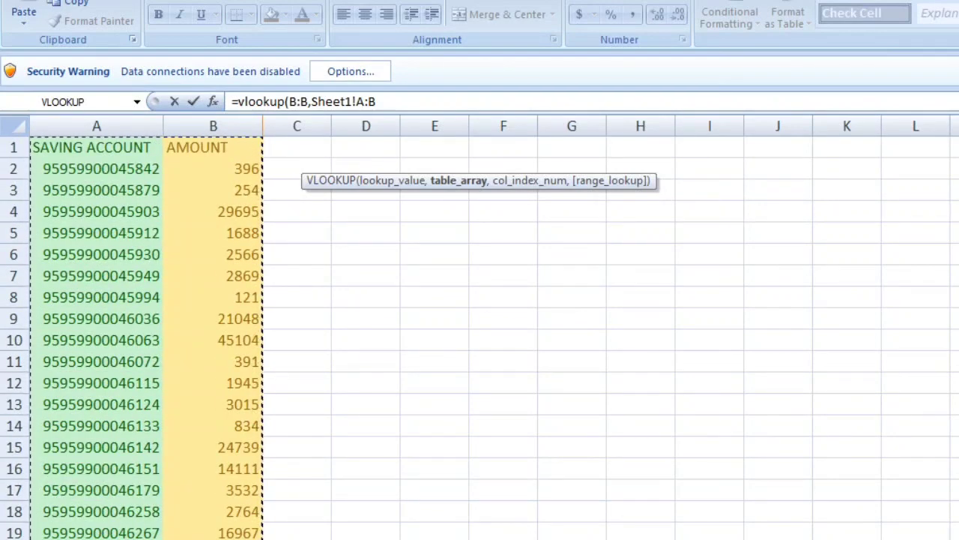
{"action": "type", "text": ","}
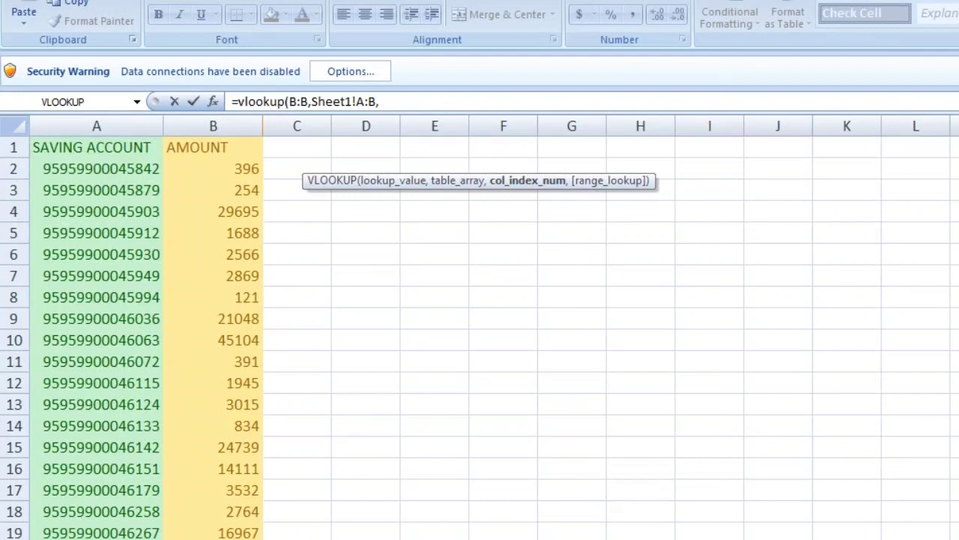
{"action": "type", "text": "2,"}
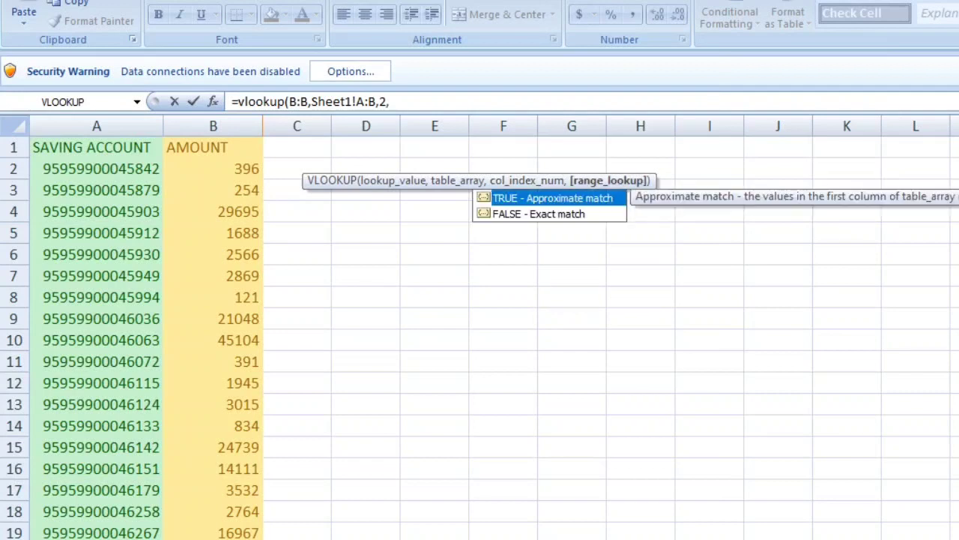
{"action": "type", "text": "0)"}
{"action": "key", "text": "Return"}
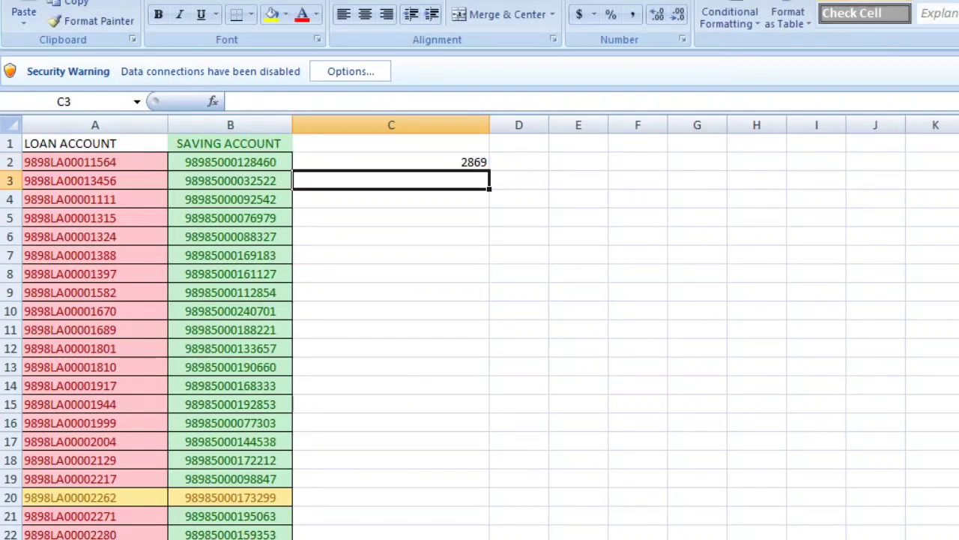
Lock the lookup value and table array references in C2, giving =VLOOKUP($B:$B,Sheet1!$A:$B,2,0).
{"action": "left_click", "coordinate": [390, 162]}
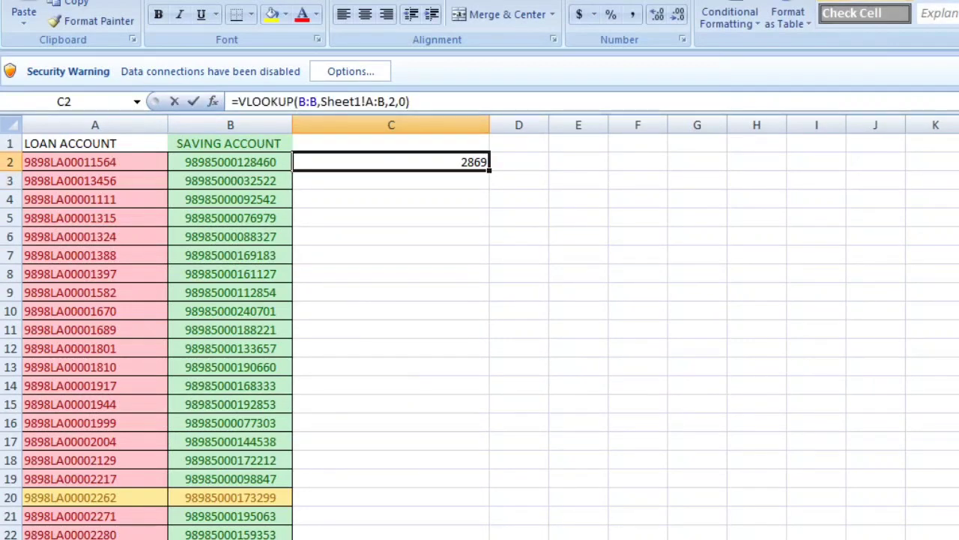
{"action": "key", "text": "F2"}
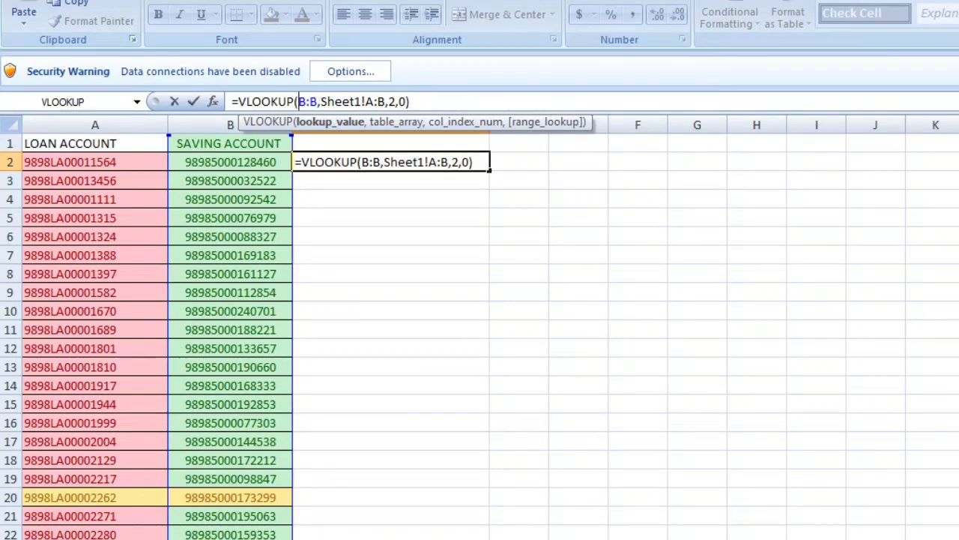
{"action": "key", "text": "F4"}
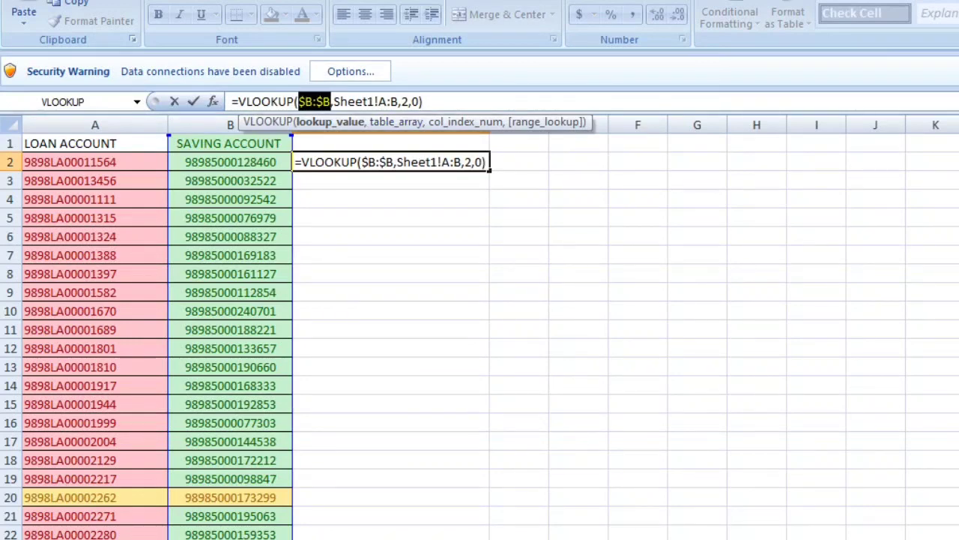
{"action": "left_click", "coordinate": [378, 101]}
{"action": "key", "text": "F4"}
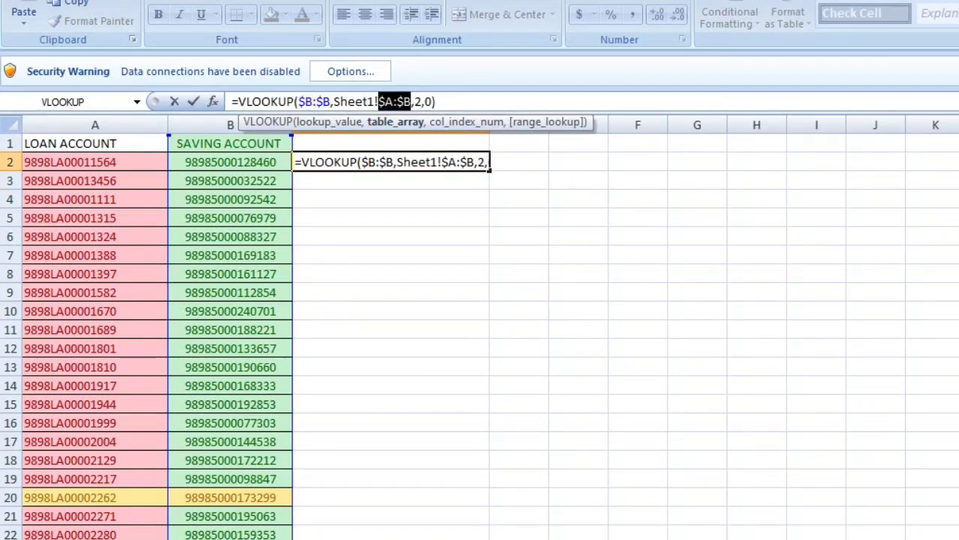
{"action": "key", "text": "Return"}
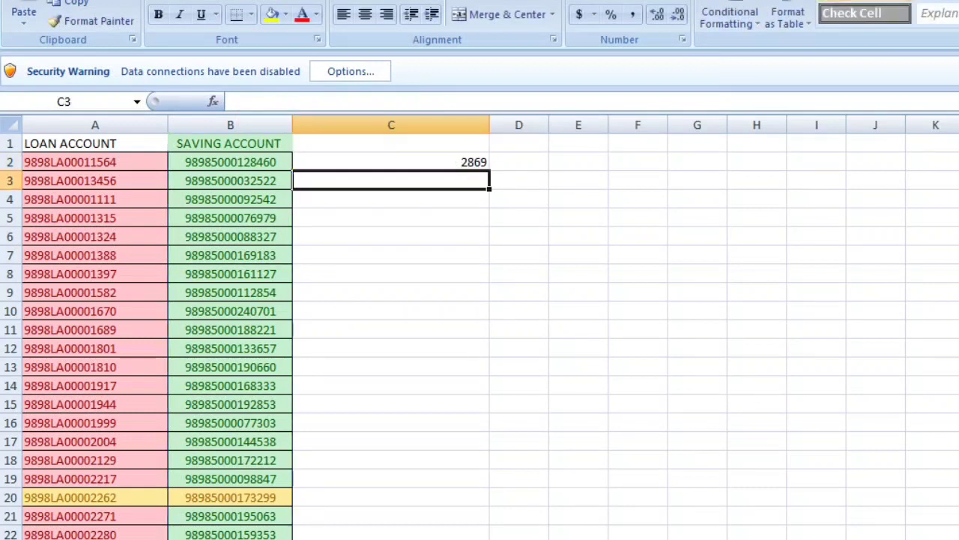
Copy the C2 formula down column C beside the listed accounts and compare the amounts with those in Sheet1.
{"action": "left_click", "coordinate": [391, 162]}
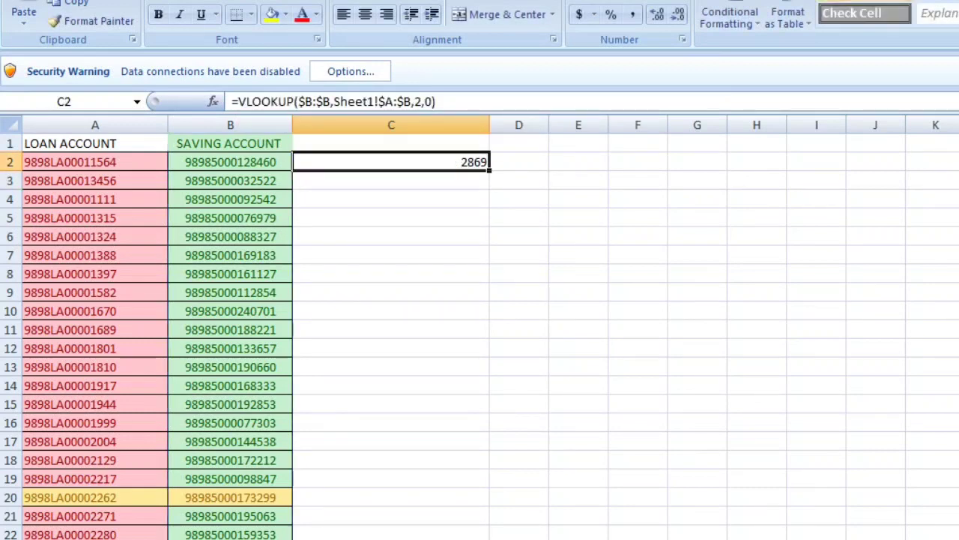
{"action": "left_click_drag", "start_coordinate": [490, 171], "coordinate": [489, 538]}
{"action": "left_click", "coordinate": [578, 538]}
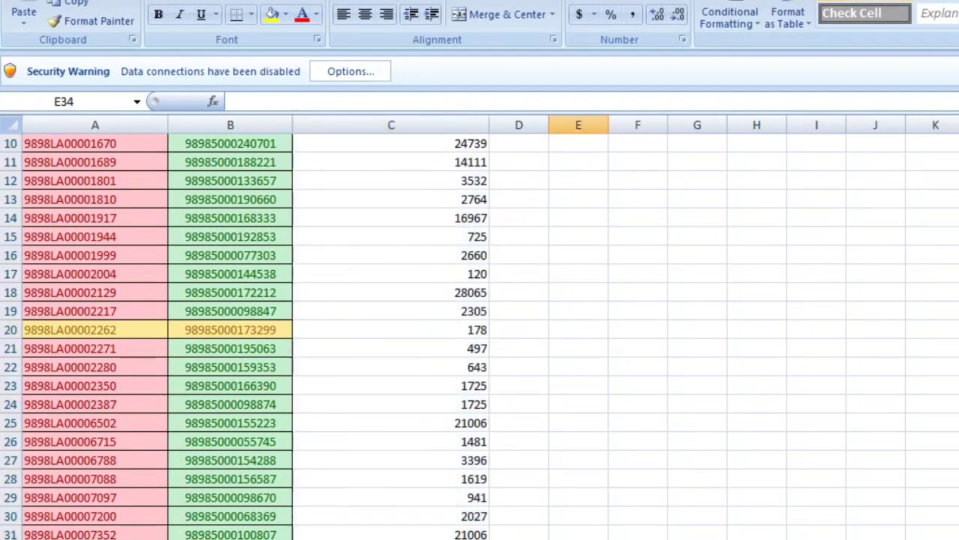
{"action": "scroll", "coordinate": [578, 538], "scroll_direction": "up", "scroll_amount": 3}
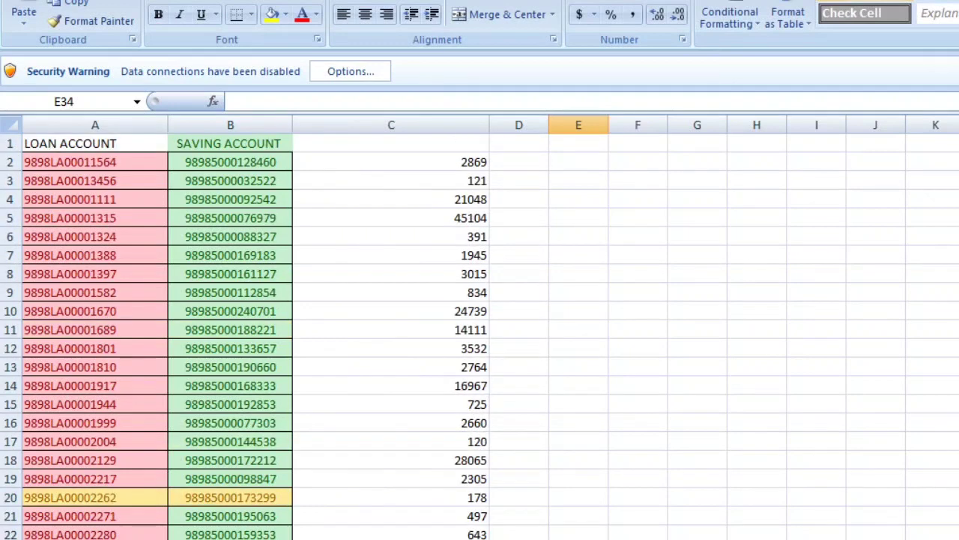
{"action": "scroll", "coordinate": [480, 330], "scroll_direction": "down", "scroll_amount": 1}
{"action": "scroll", "coordinate": [480, 330], "scroll_direction": "up", "scroll_amount": 1}
{"action": "key", "text": "ctrl+Page_Down"}
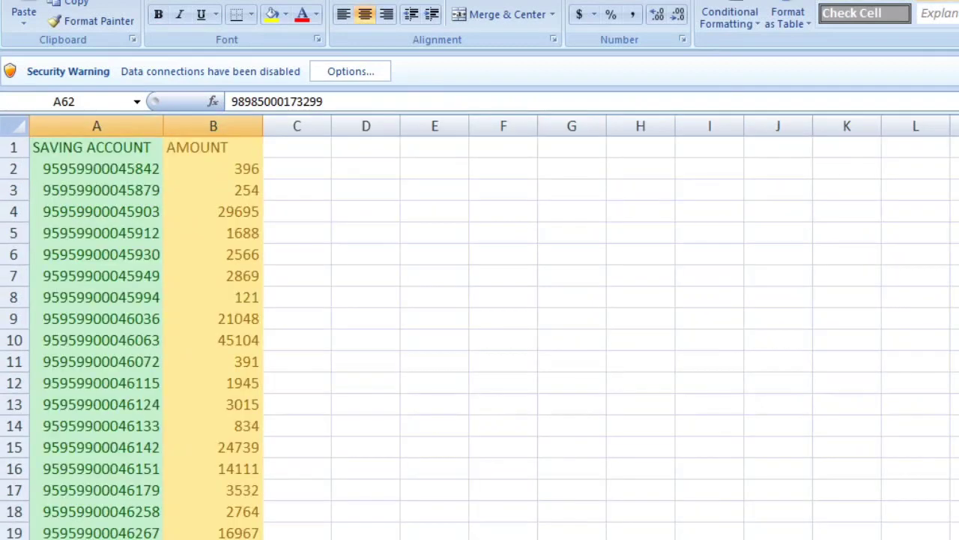
{"action": "scroll", "coordinate": [480, 337], "scroll_direction": "down", "scroll_amount": 4}
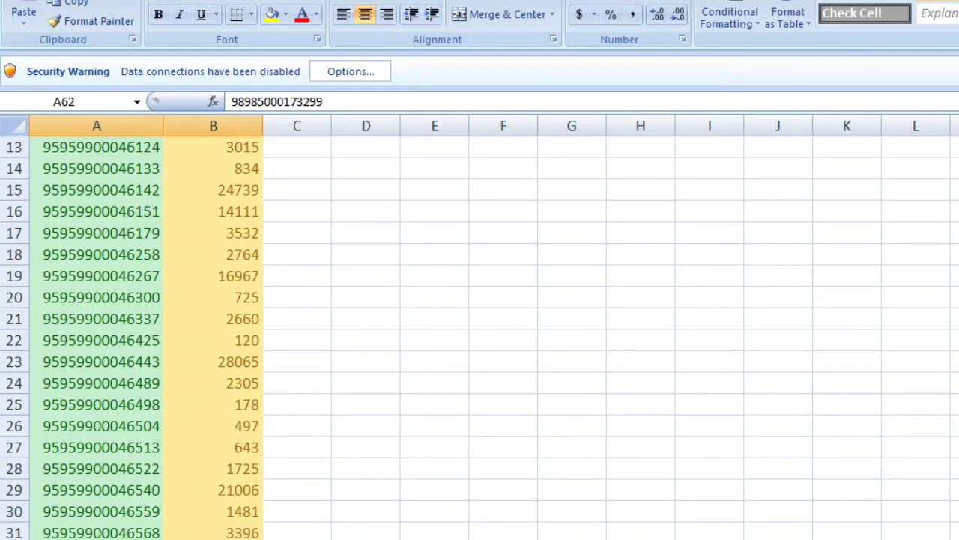
{"action": "key", "text": "ctrl+Page_Up"}
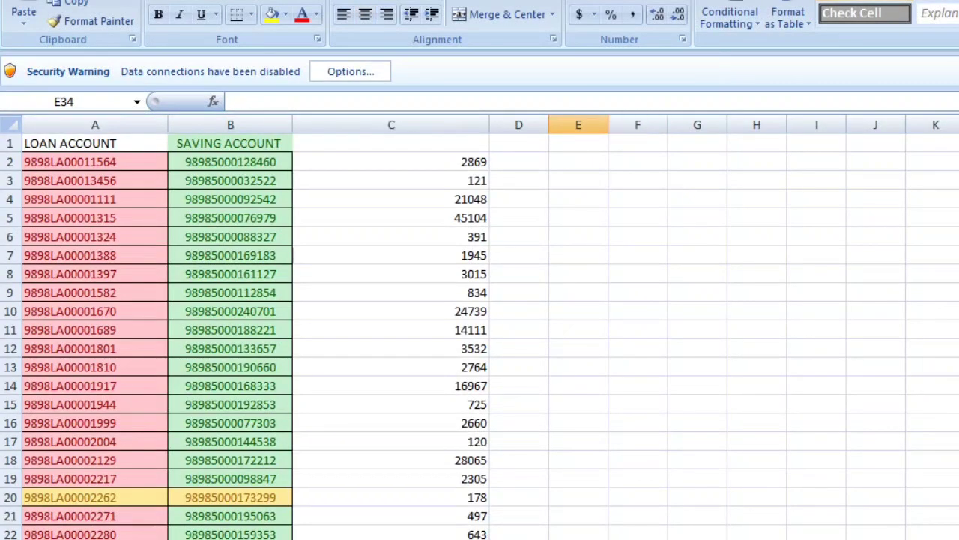
Enlarge cell F20 by widening column F and increasing the height of row 20, and open it for text entry.
{"action": "left_click_drag", "start_coordinate": [667, 125], "coordinate": [958, 125]}
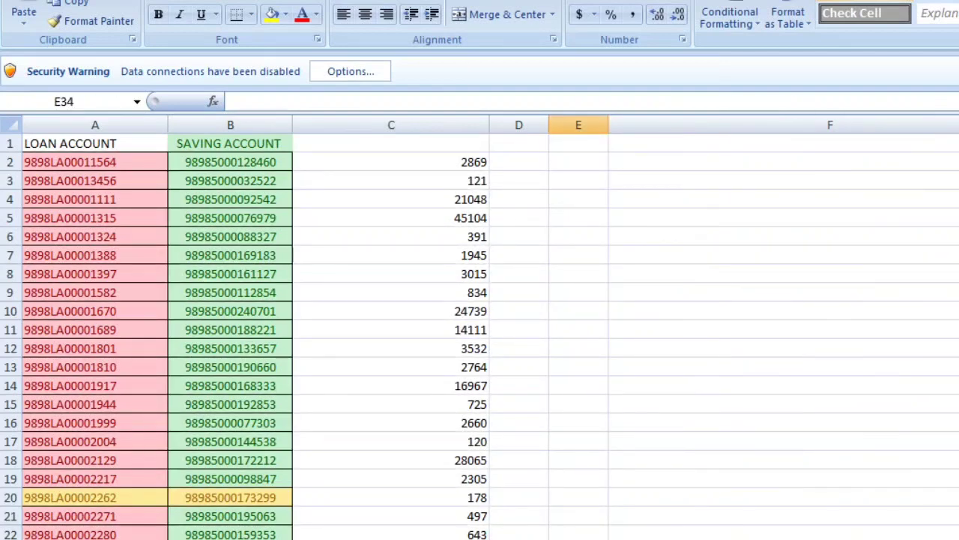
{"action": "left_click_drag", "start_coordinate": [10, 506], "coordinate": [10, 539]}
{"action": "double_click", "coordinate": [783, 524]}
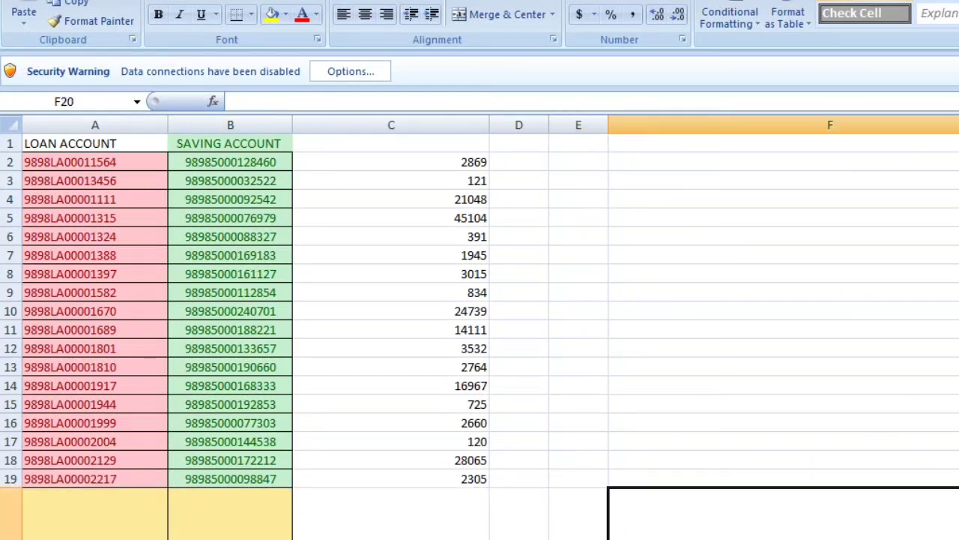